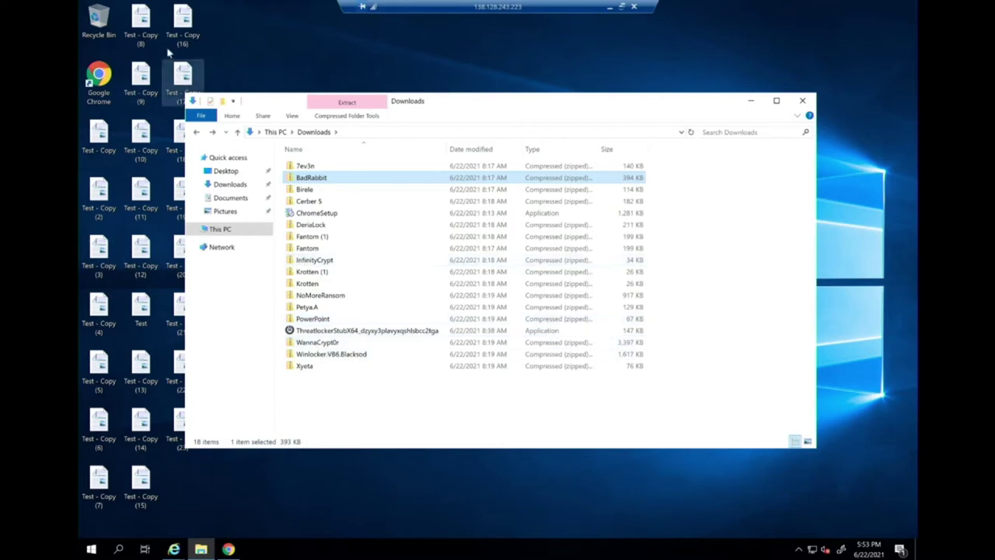
Open Test - Copy (8) and Documents' Test - Copy (2) to confirm both read 'Please don't encrypt me!'.
double_click(142, 19)
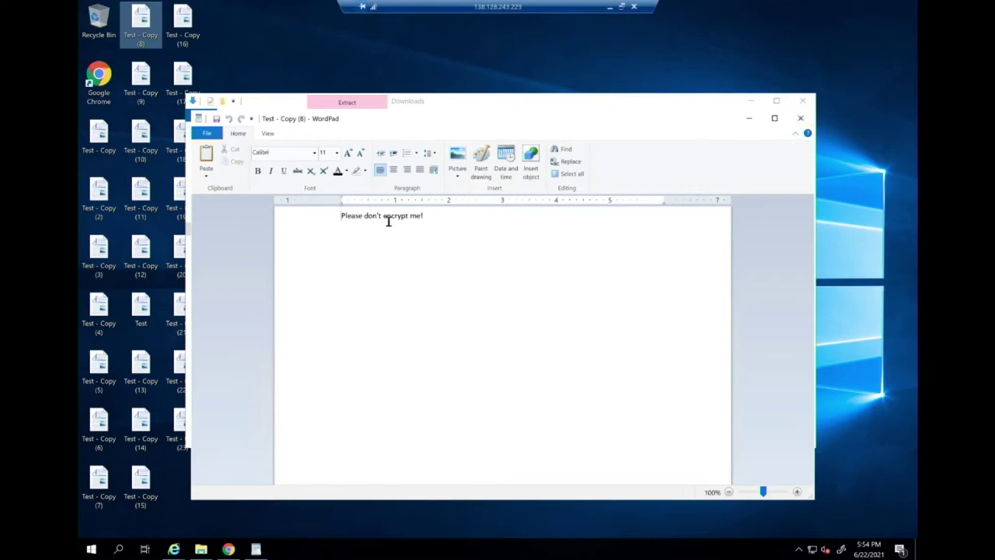
click(201, 549)
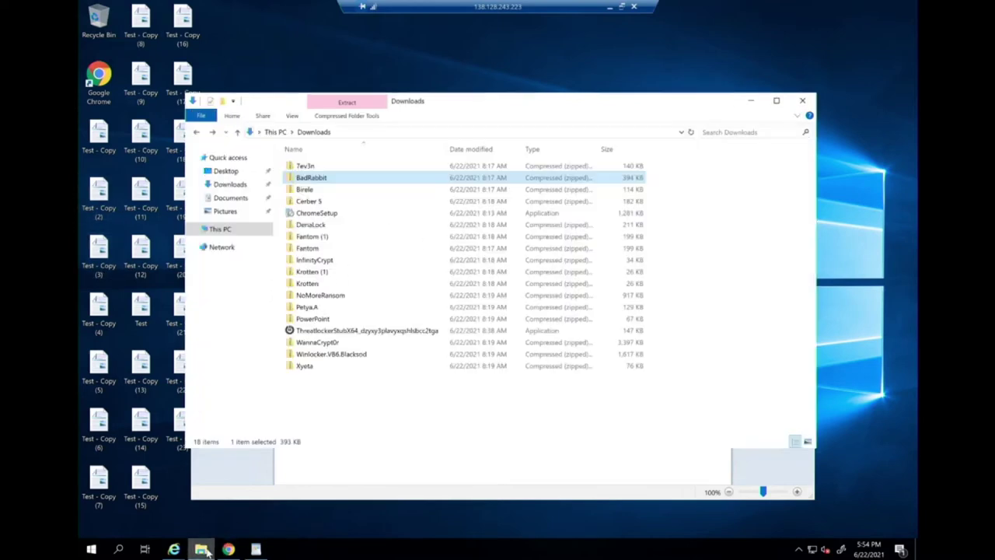
click(244, 186)
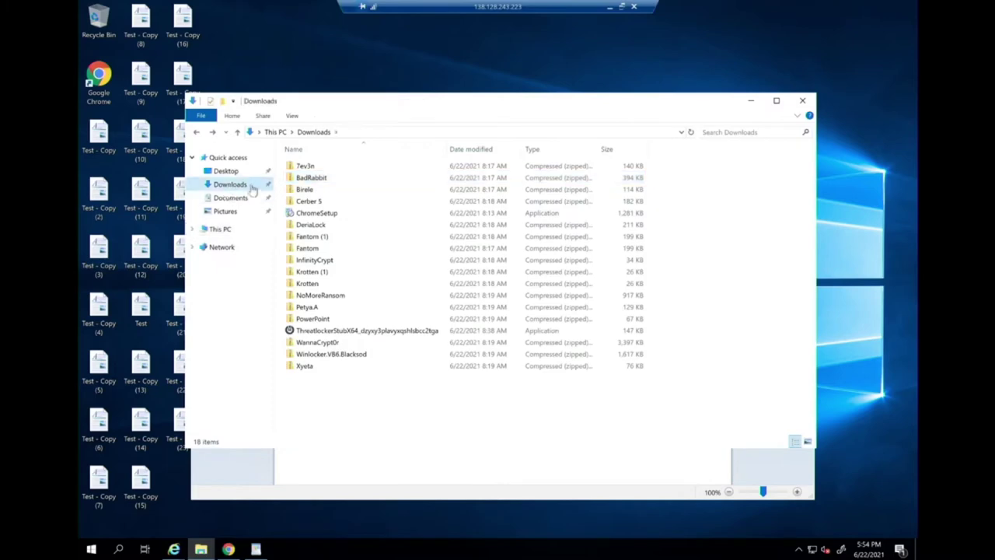
click(233, 198)
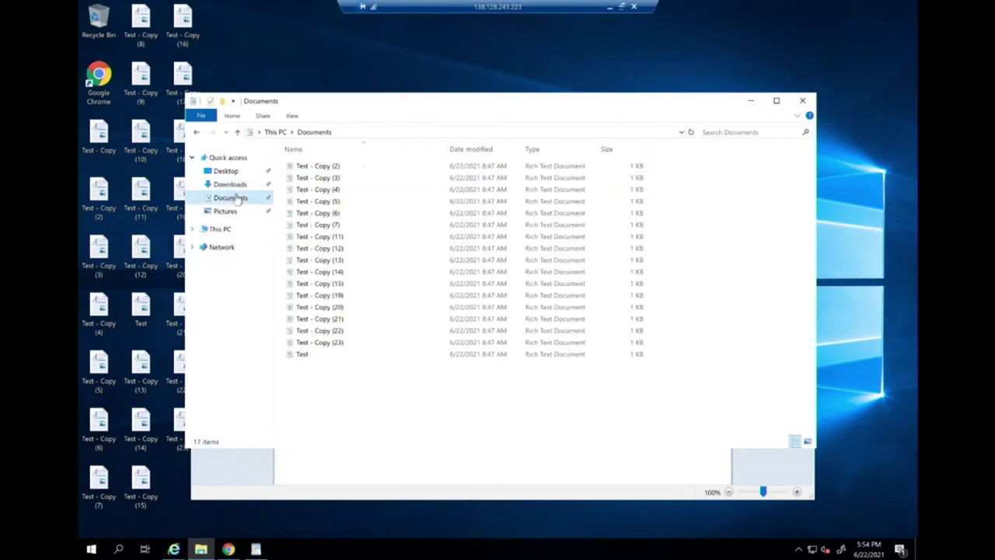
double_click(334, 165)
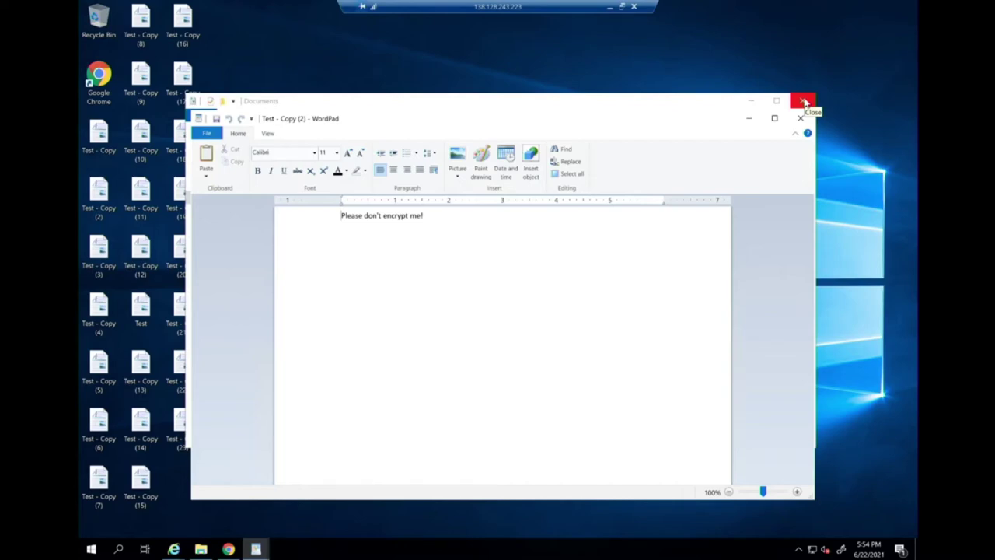
Close File Explorer and minimize both WordPad test documents to reveal the desktop.
click(805, 101)
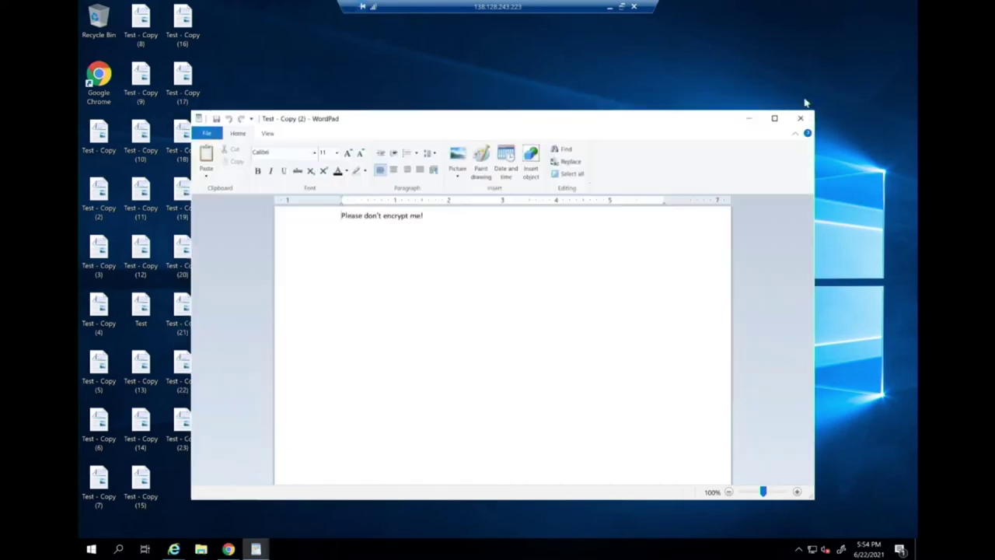
click(748, 122)
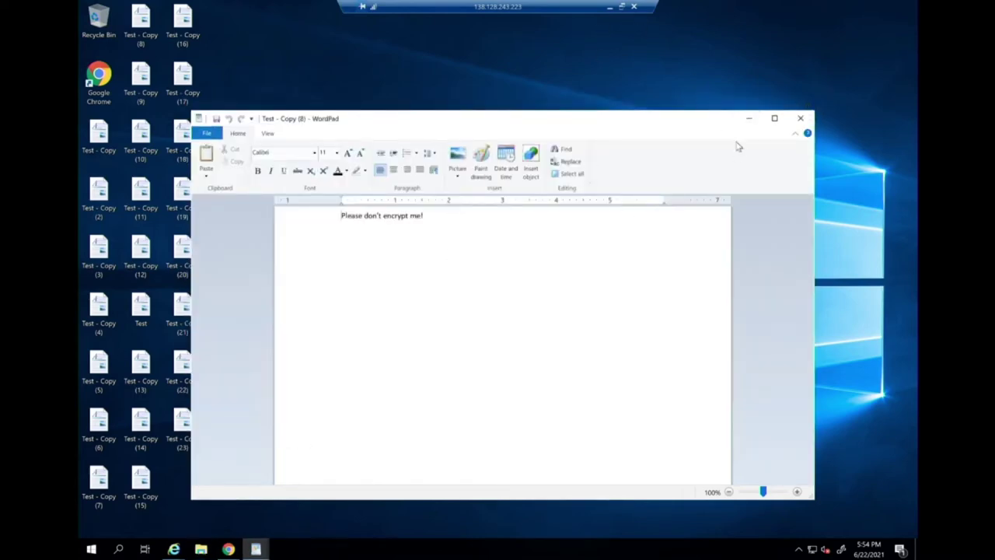
click(748, 120)
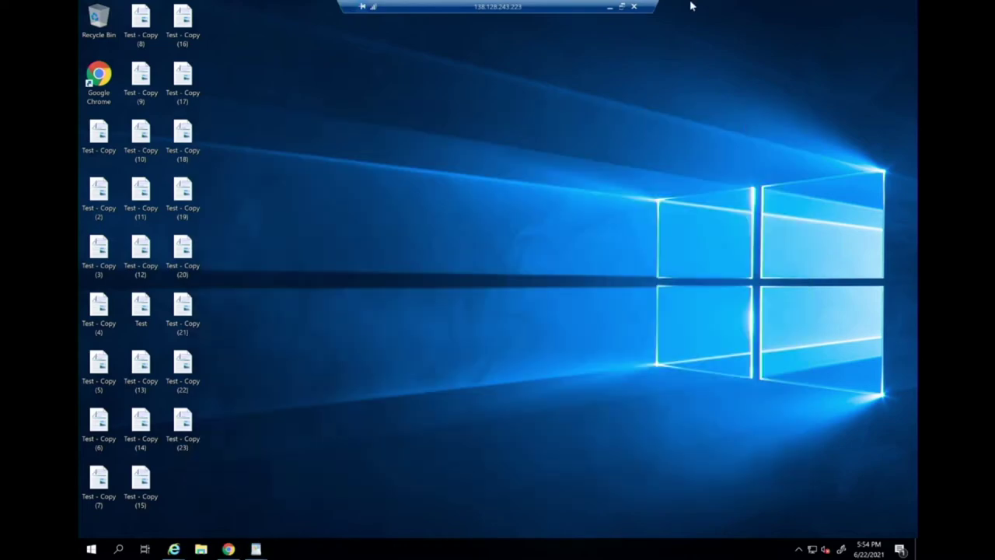
On the local ThreatLocker login page, enter the account's e-mail address as username.
click(611, 7)
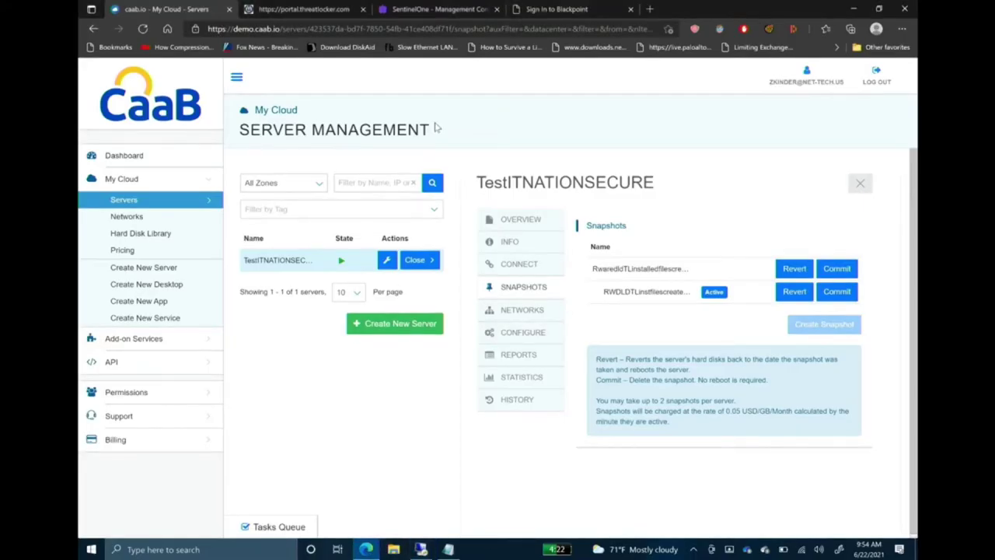
click(346, 8)
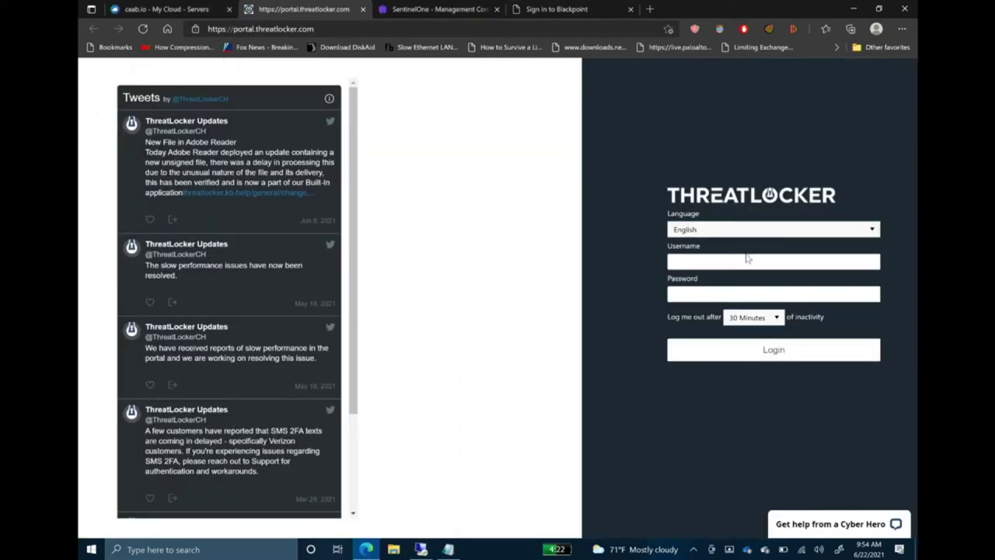
click(720, 263)
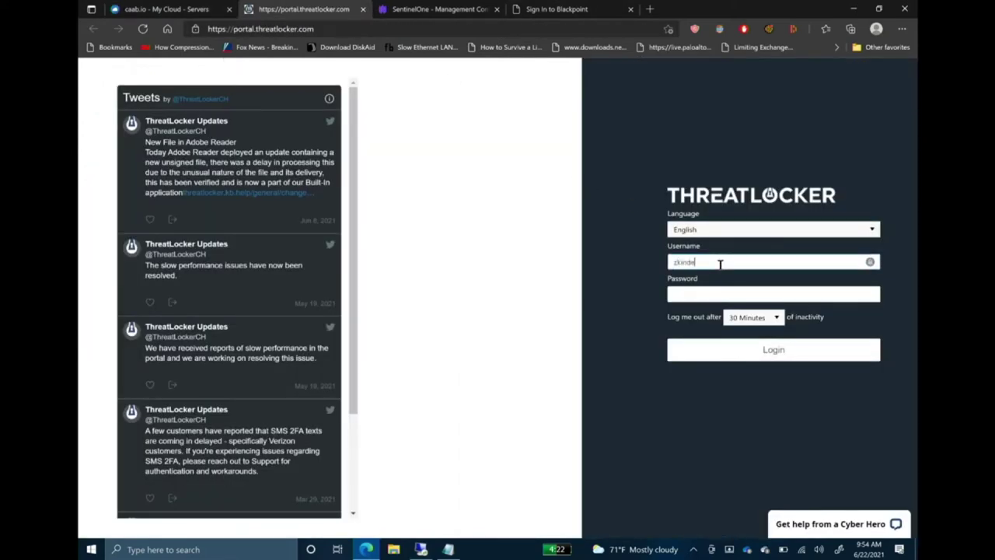
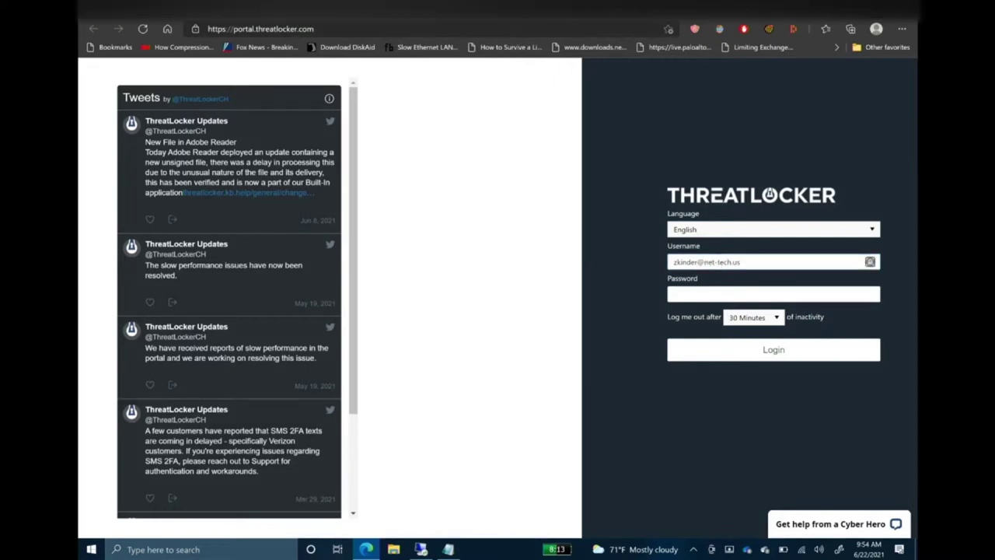
Load the Passly launchpad site in a new browser tab.
key(ctrl+t)
text(ht)
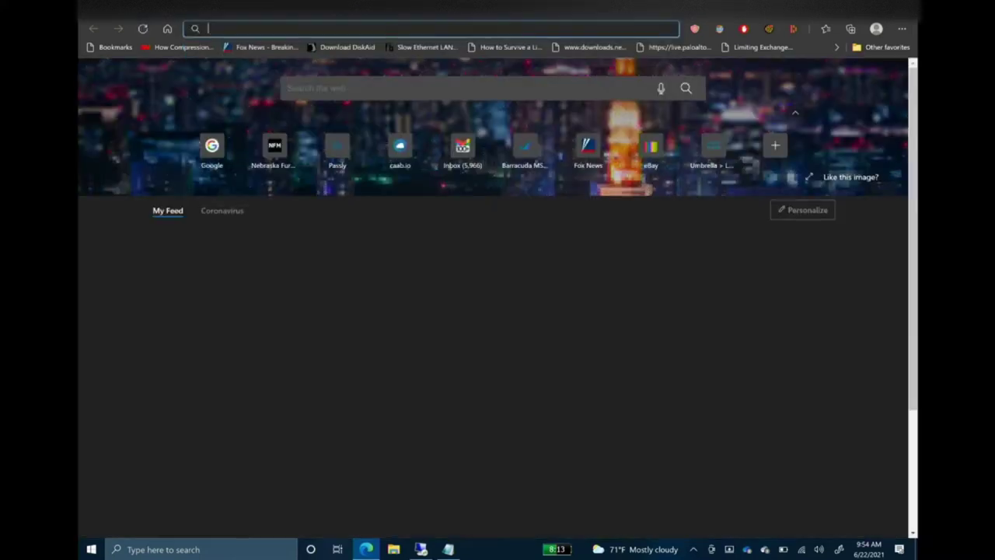
text(tps://)
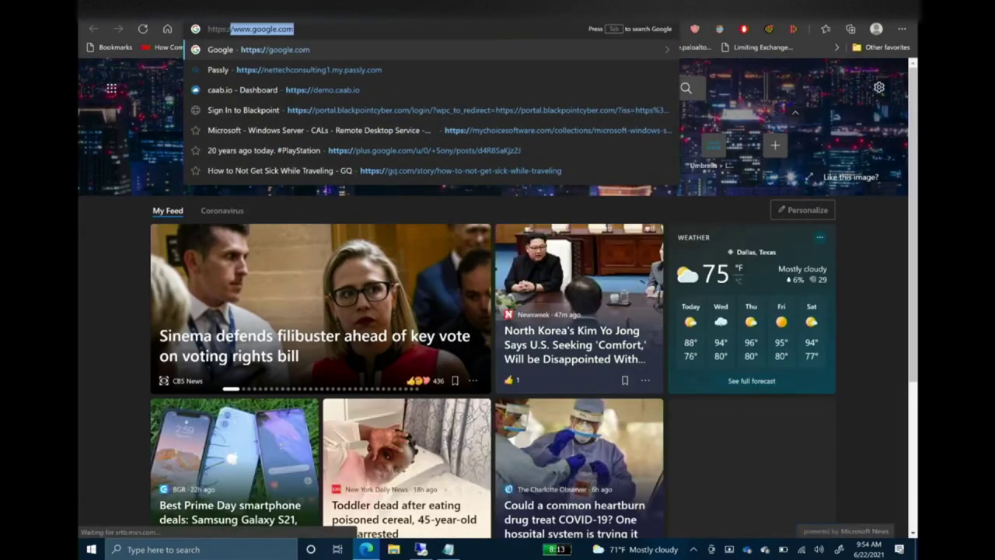
text(net)
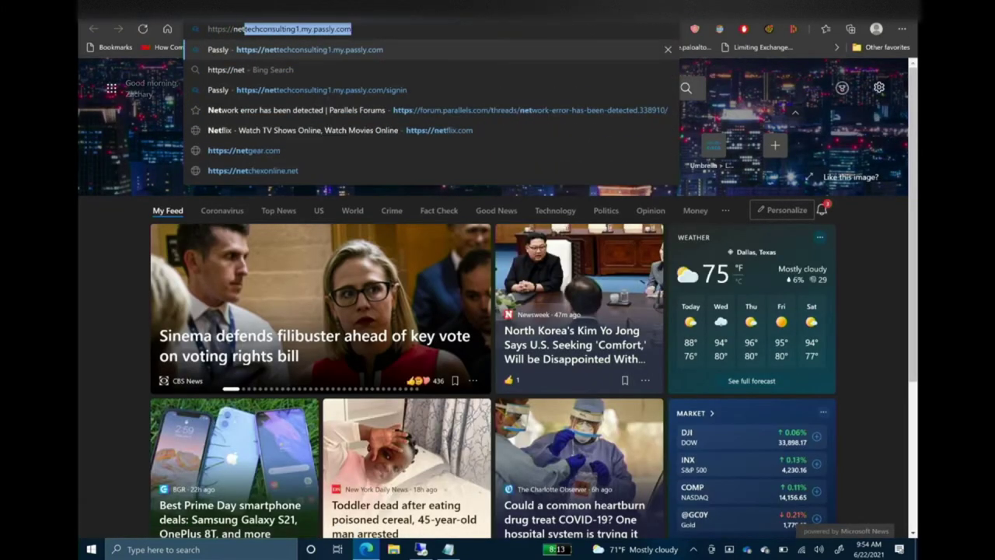
key(Return)
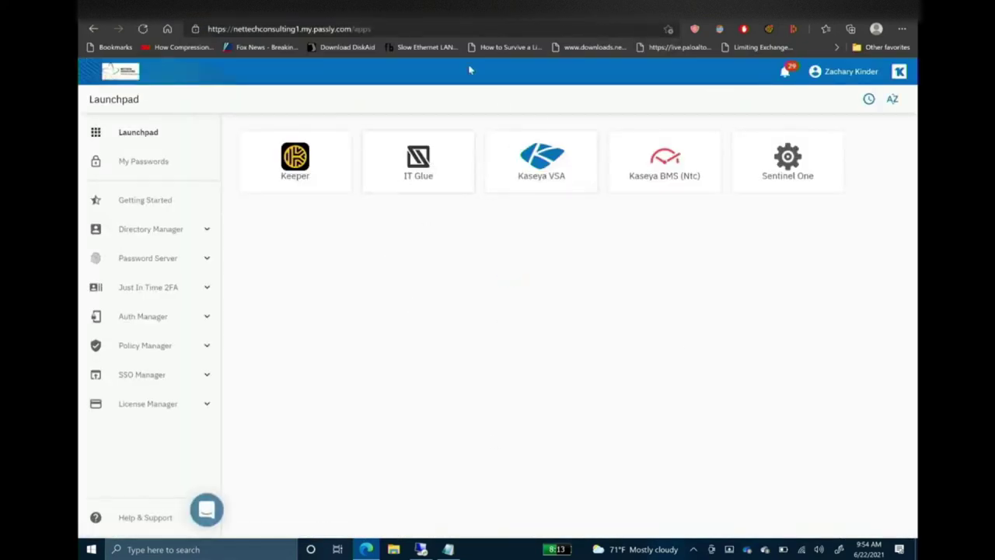
Launch the Keeper vault, select the saved Threatlocker record and copy its password.
click(296, 159)
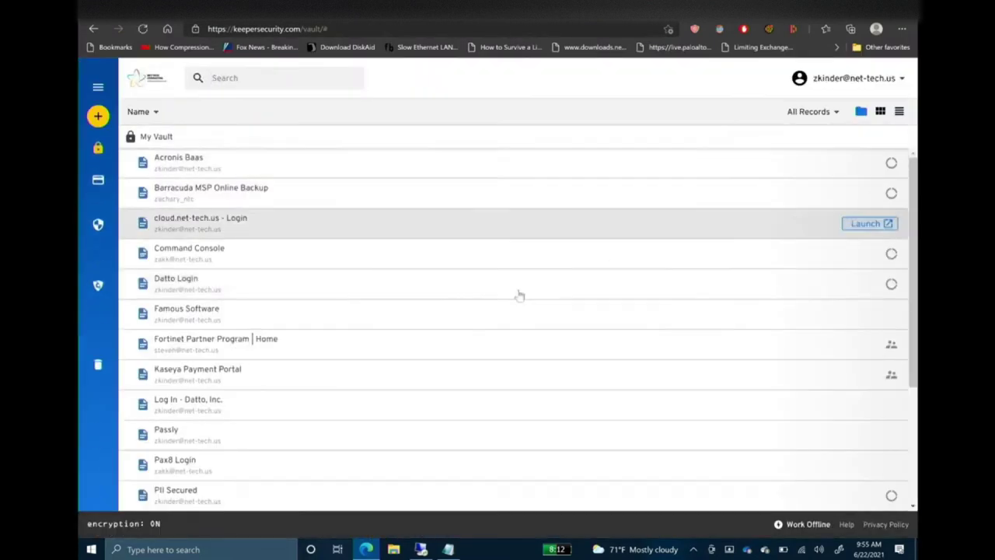
scroll(493, 382, down, 3)
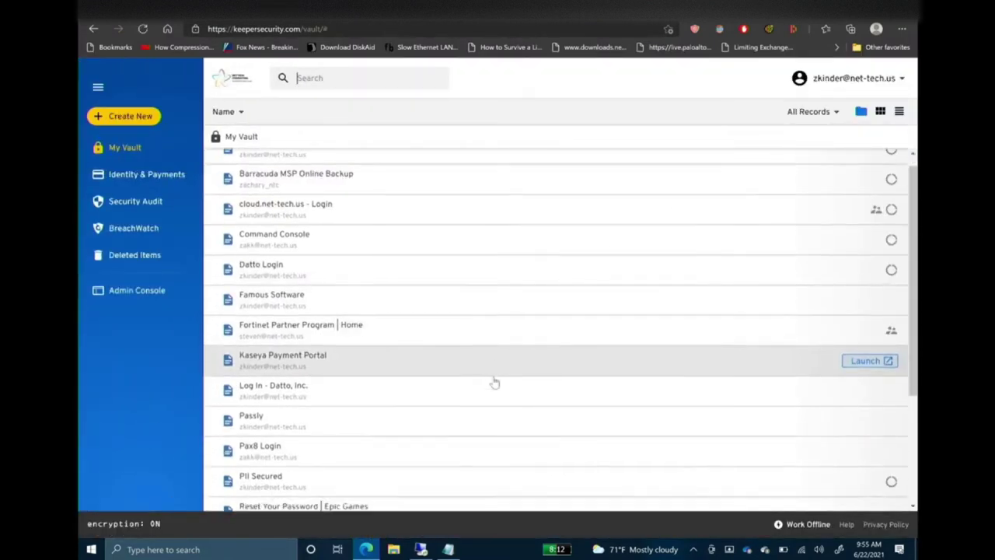
click(277, 465)
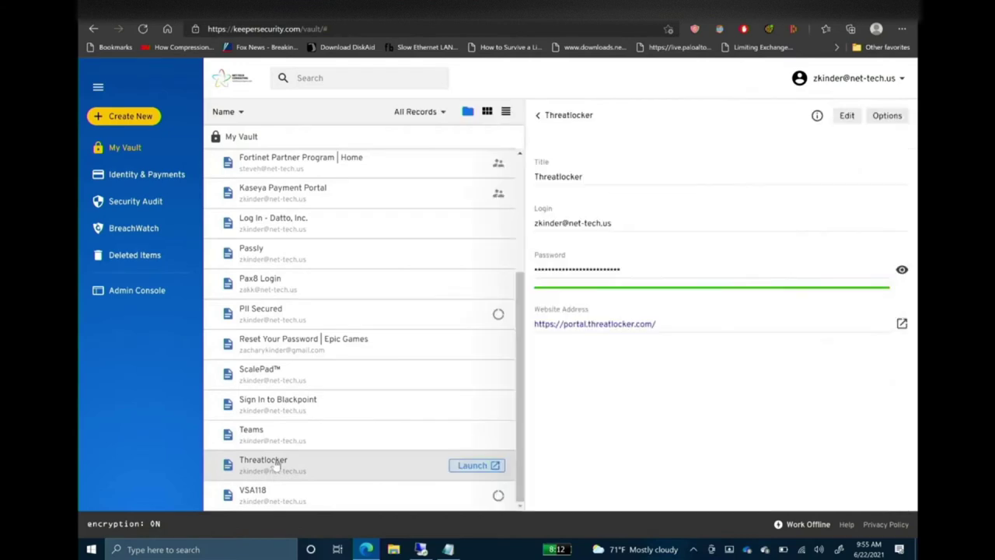
click(863, 268)
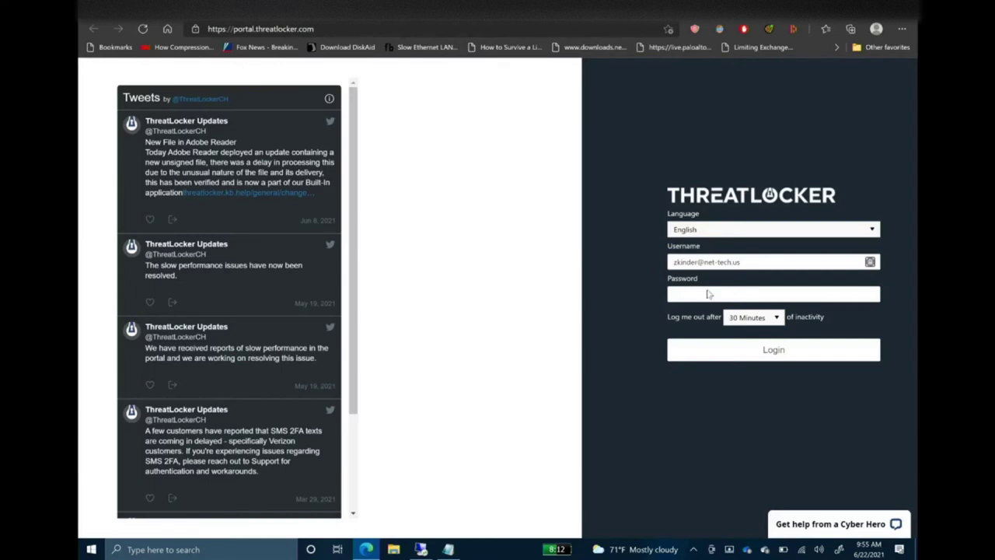
Paste the copied password into the ThreatLocker Password box and log in.
click(699, 293)
key(ctrl+v)
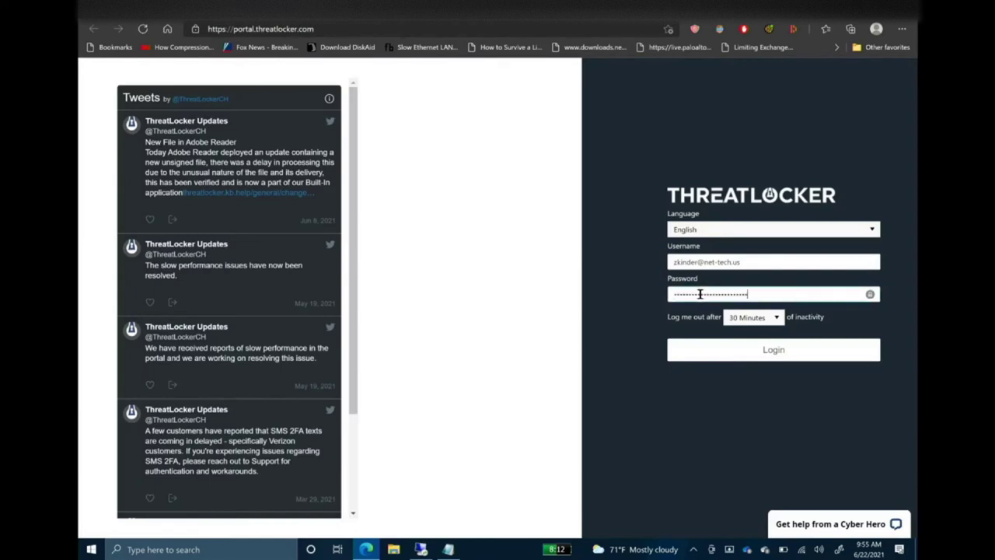
click(742, 350)
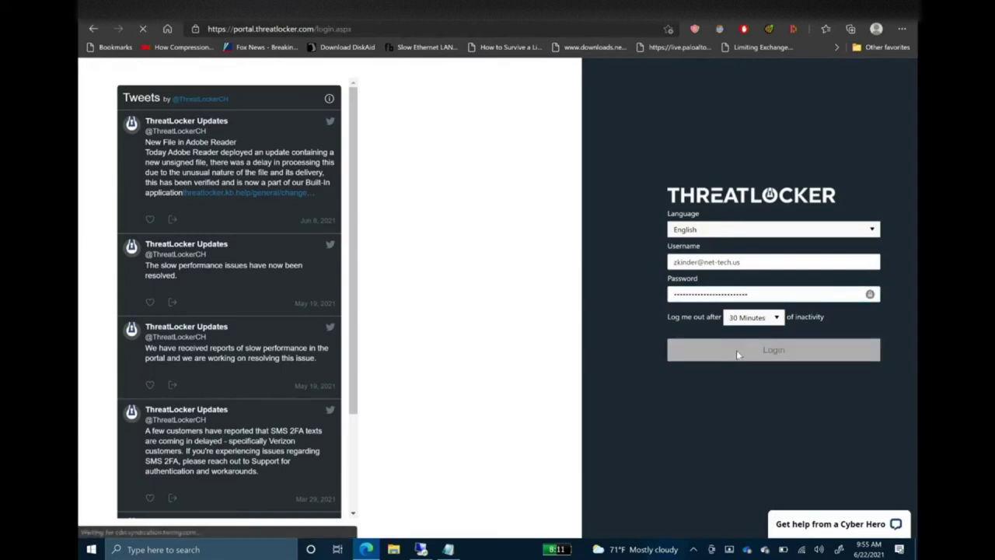
Enter the one-time code and submit it to finish signing in.
click(745, 225)
key(ctrl+v)
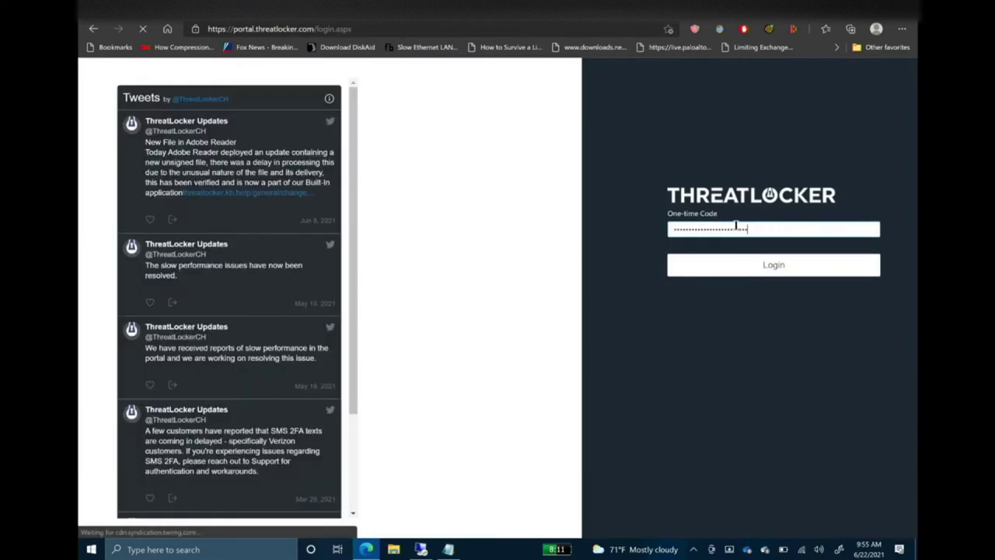
key(Return)
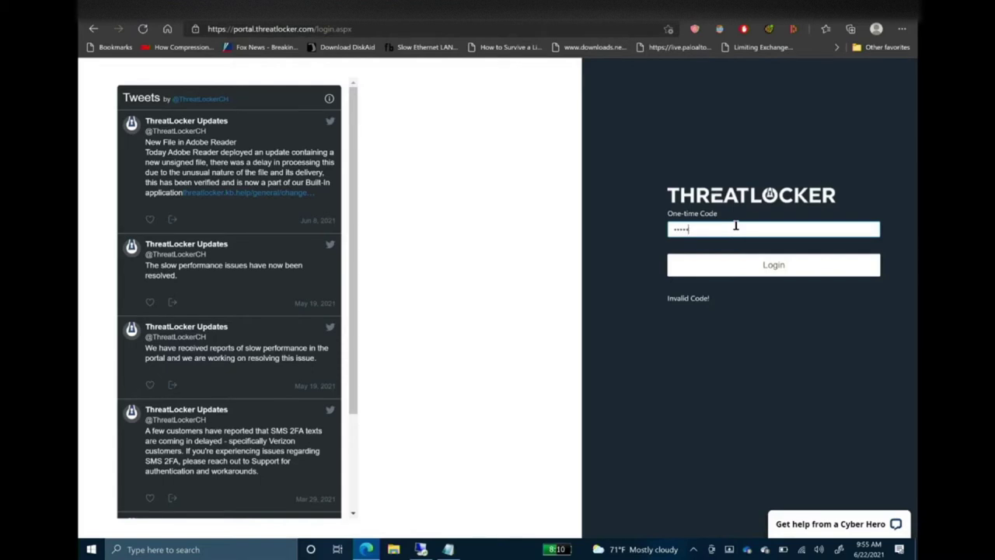
click(722, 274)
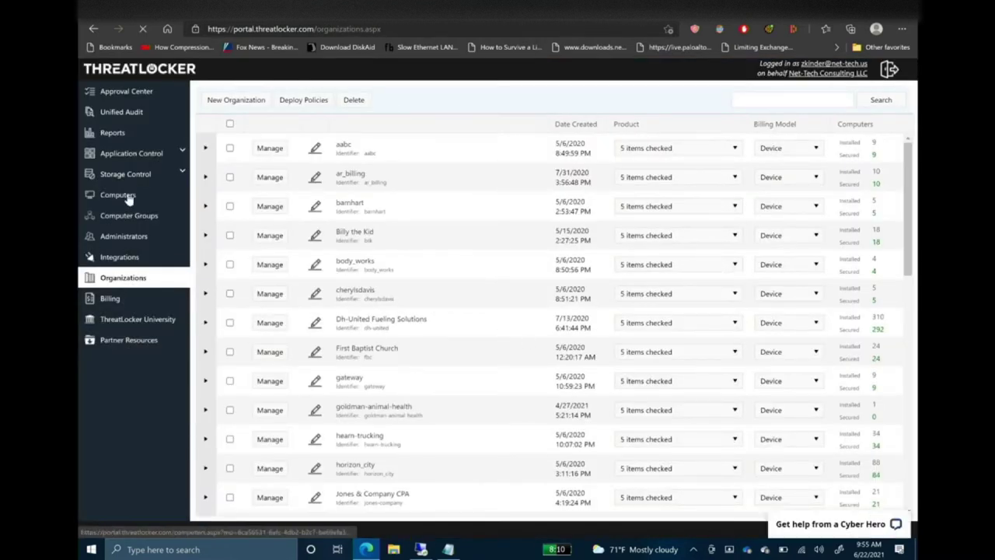
Show the Computers list with the server in Monitor mode, then return to the remote server desktop.
click(129, 199)
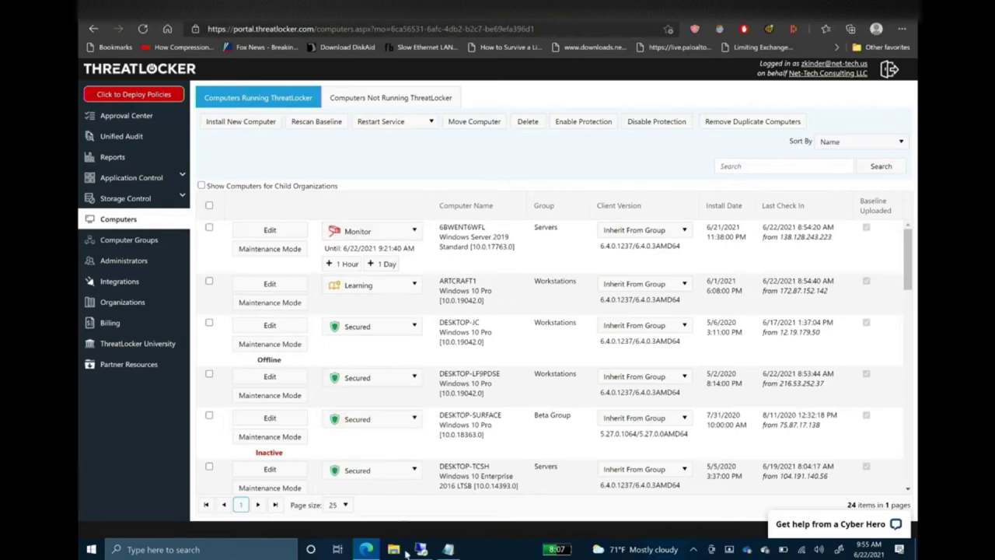
click(421, 550)
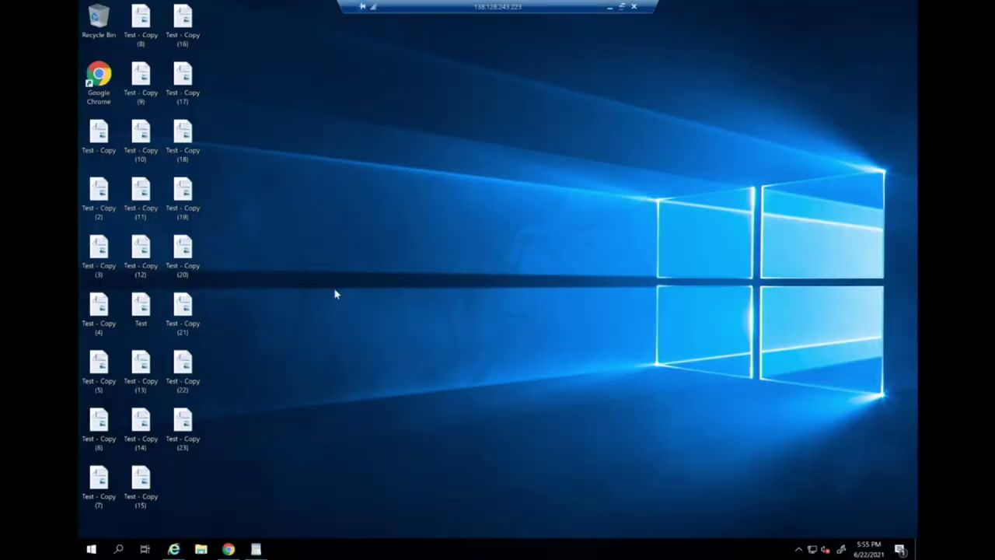
Open the WannaCrypt0r zip archive from the server's Downloads folder.
click(202, 550)
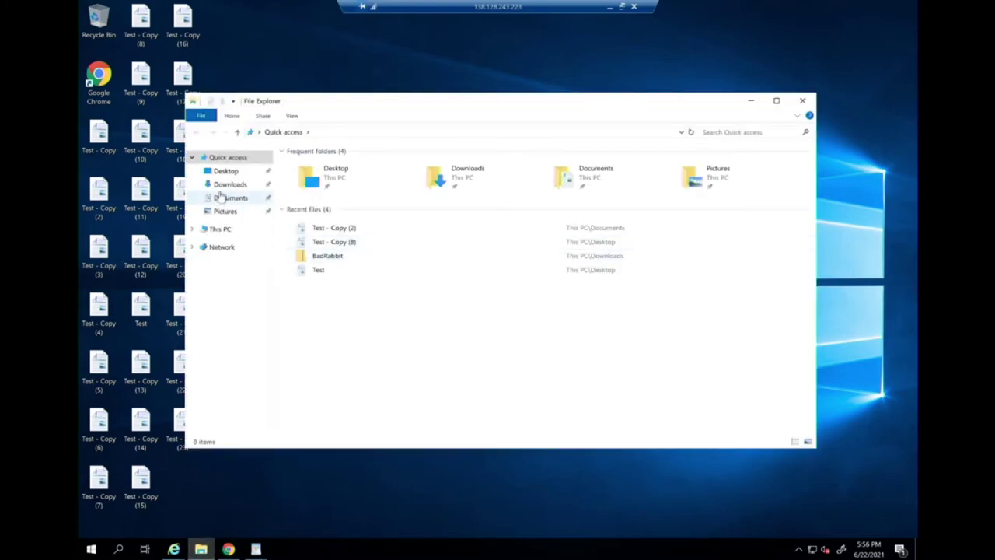
click(229, 185)
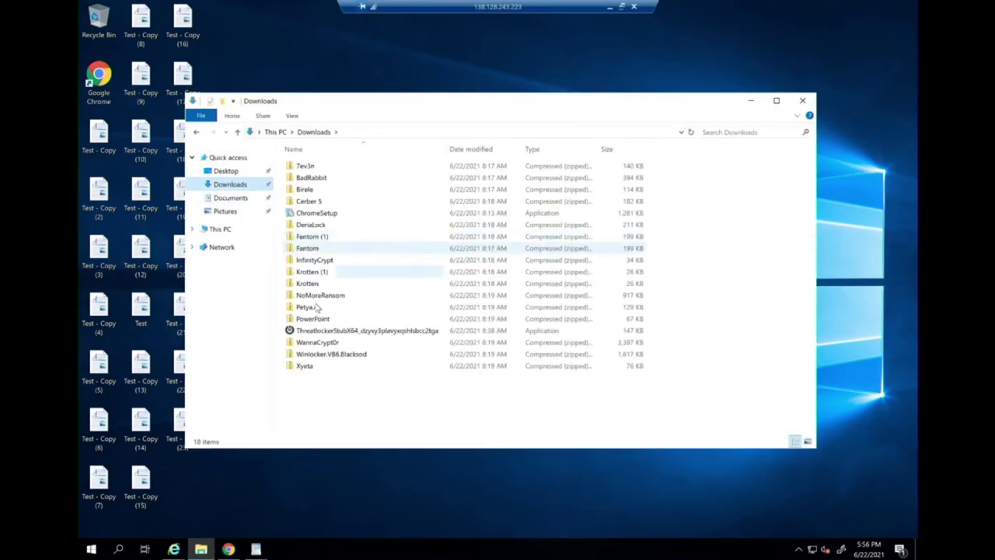
double_click(309, 344)
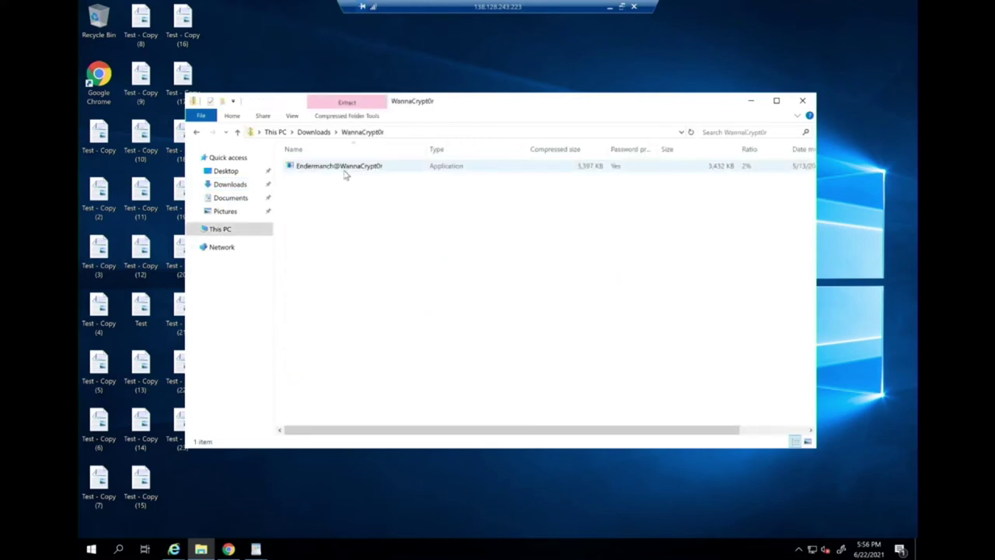
Run Endermanch@WannaCrypt0r, entering the archive password to launch it.
double_click(345, 168)
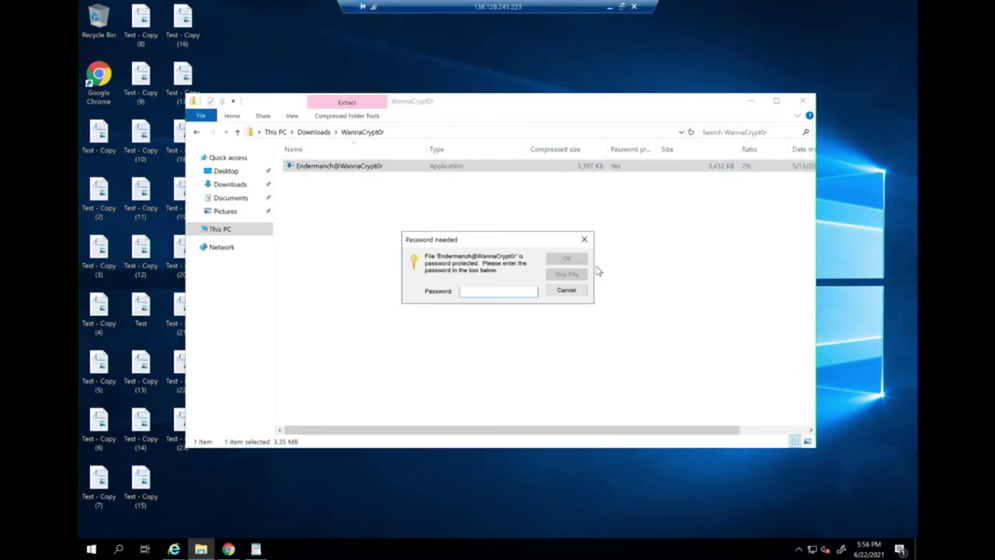
text(mys)
key(BackSpace)
key(BackSpace)
key(BackSpace)
text(m)
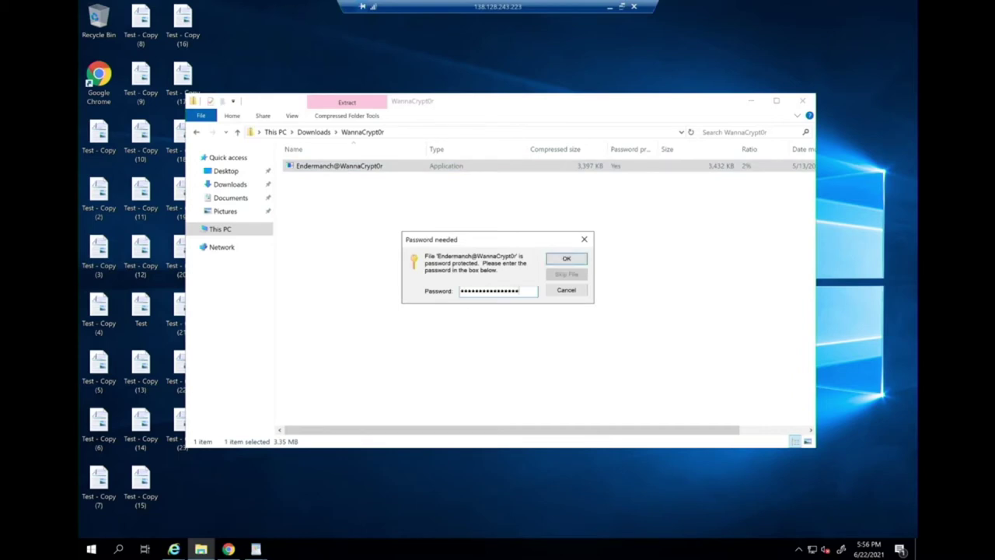
key(Return)
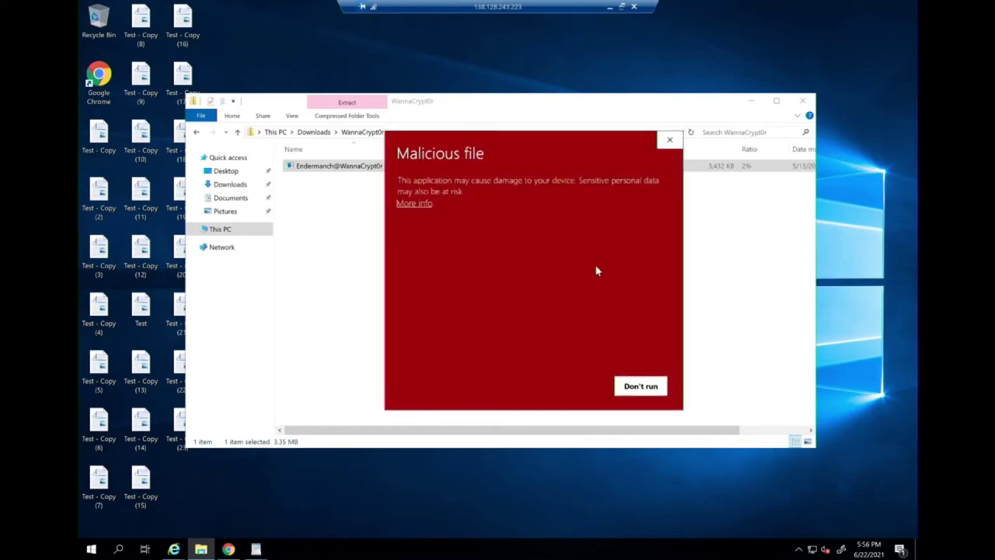
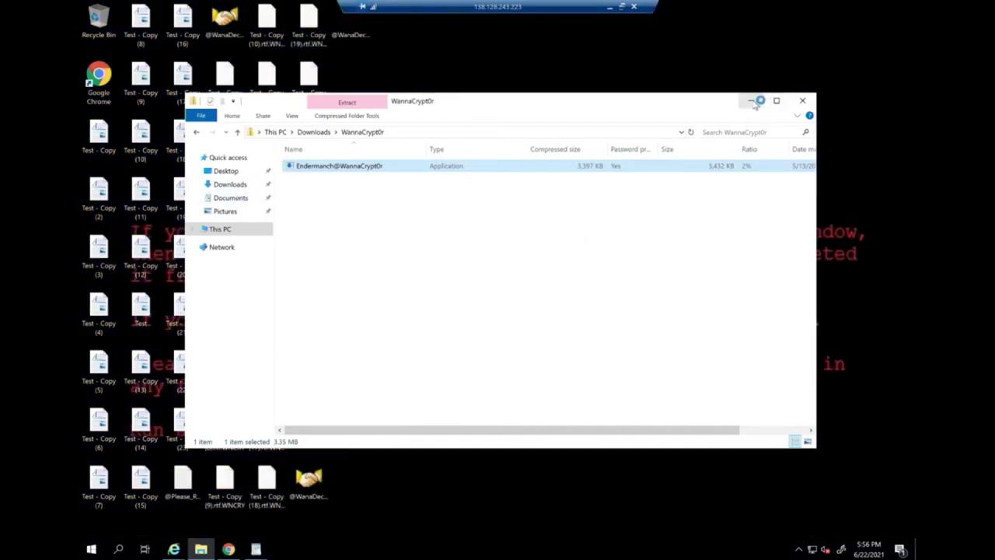
Minimize the WannaCrypt0r File Explorer window to reveal the ransom-note desktop.
click(751, 101)
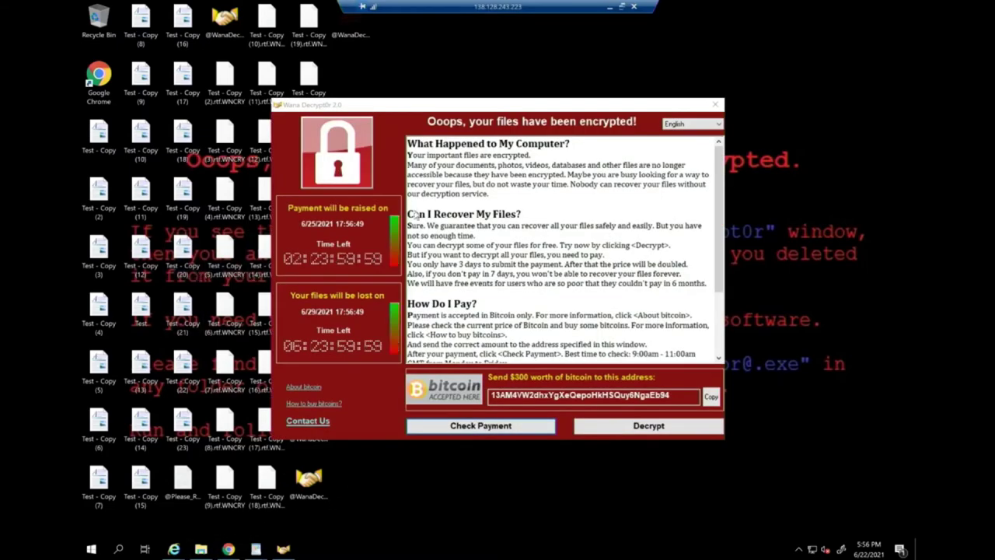
Drag the Wana Decrypt0r window right, then minimize Remote Desktop to show the local ThreatLocker portal.
drag(417, 107, 523, 107)
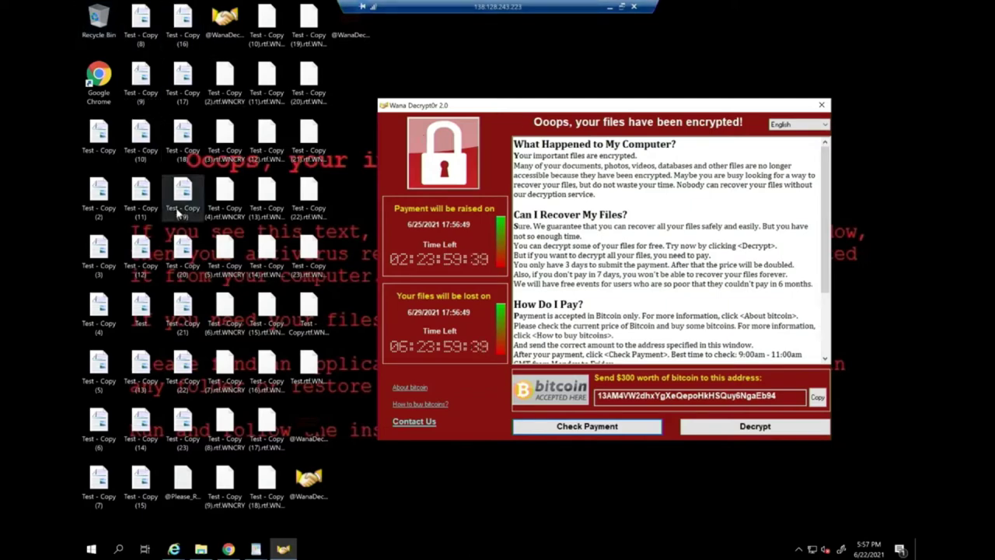
click(610, 8)
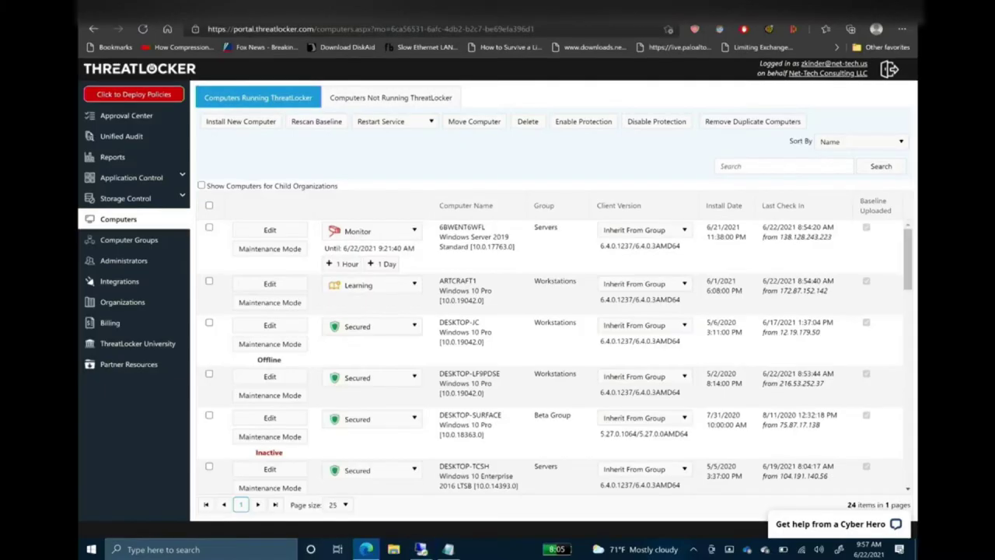
Switch to the CaaB Snapshots page listing TestITNATIONSECURE's two snapshots.
key(ctrl+Tab)
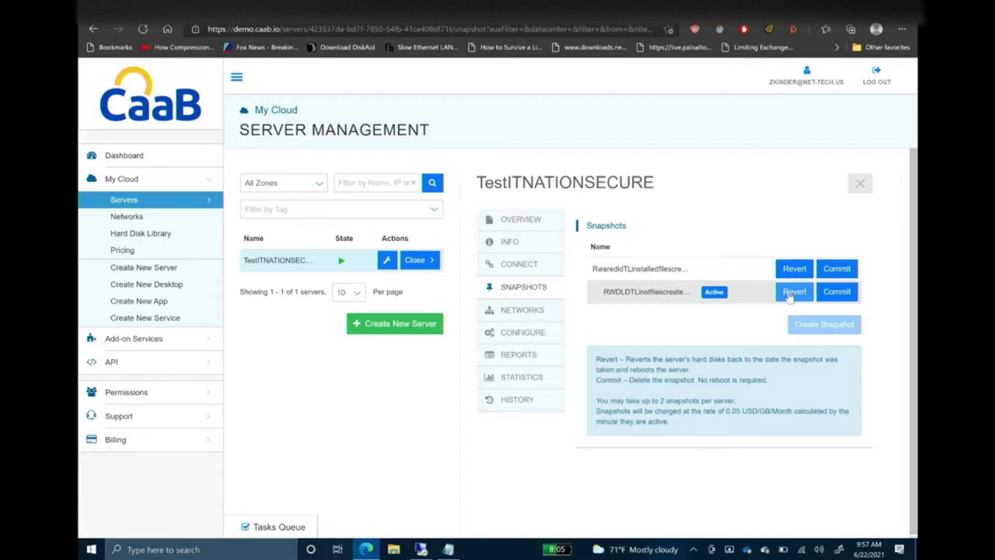
Revert TestITNATIONSECURE to the Active snapshot, view the rebooting session, then return to ThreatLocker Computers.
click(790, 294)
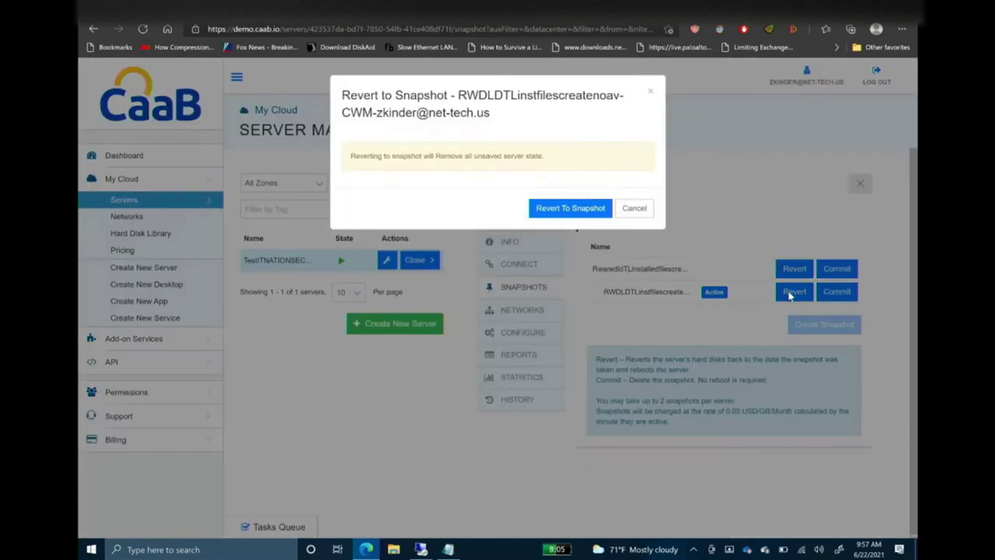
click(549, 210)
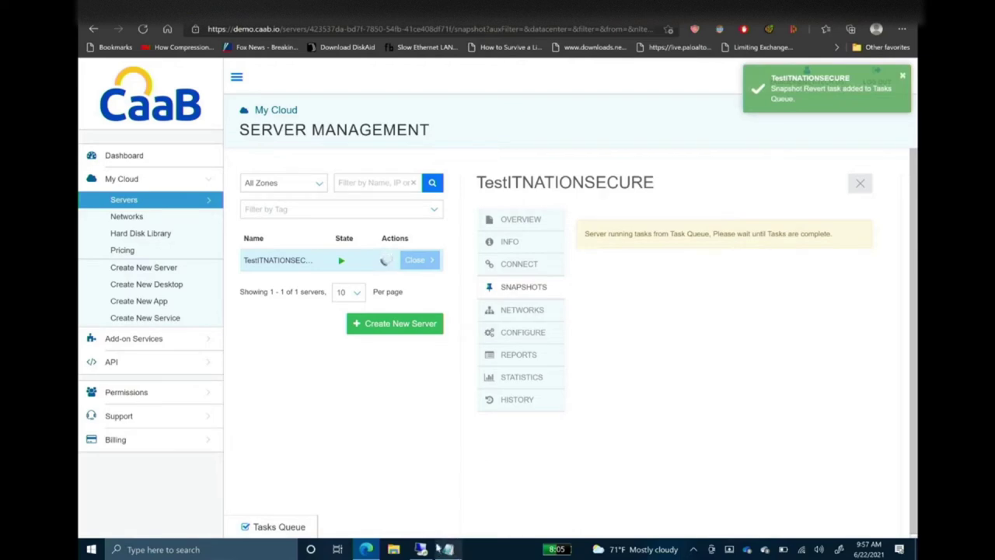
mouse_move(421, 549)
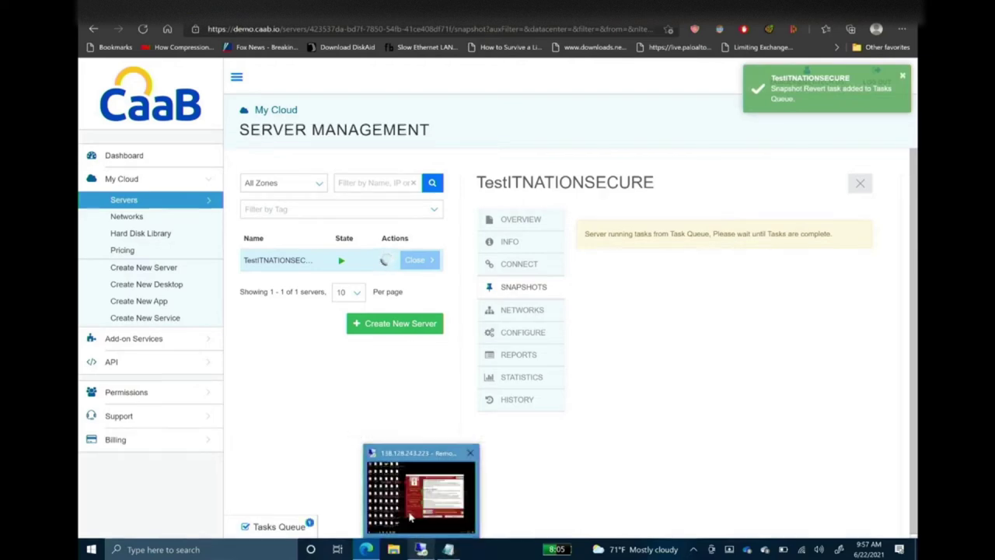
click(409, 516)
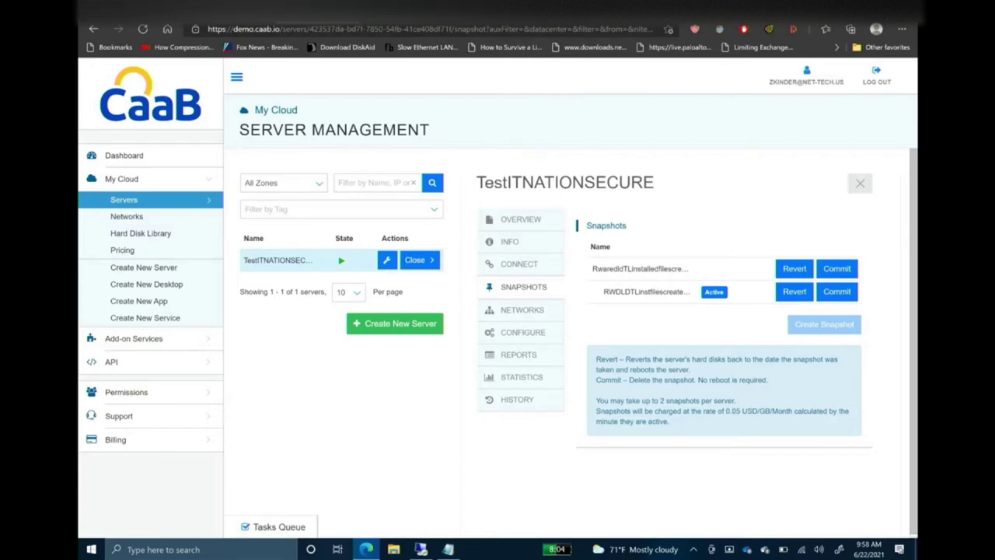
key(ctrl+Tab)
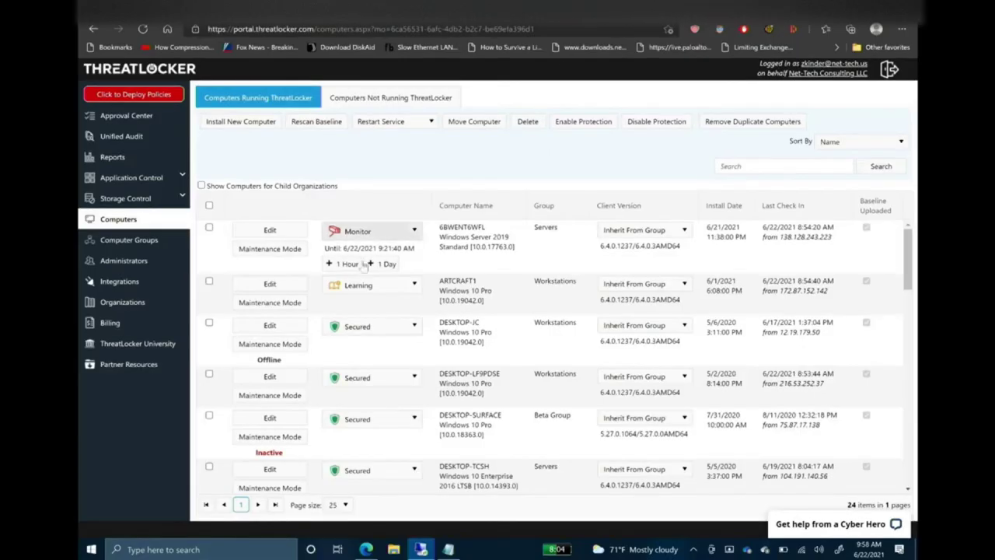
Change 6BWENT6WFL from Monitor to Secured and bring back the Remote Desktop sign-in screen.
click(357, 231)
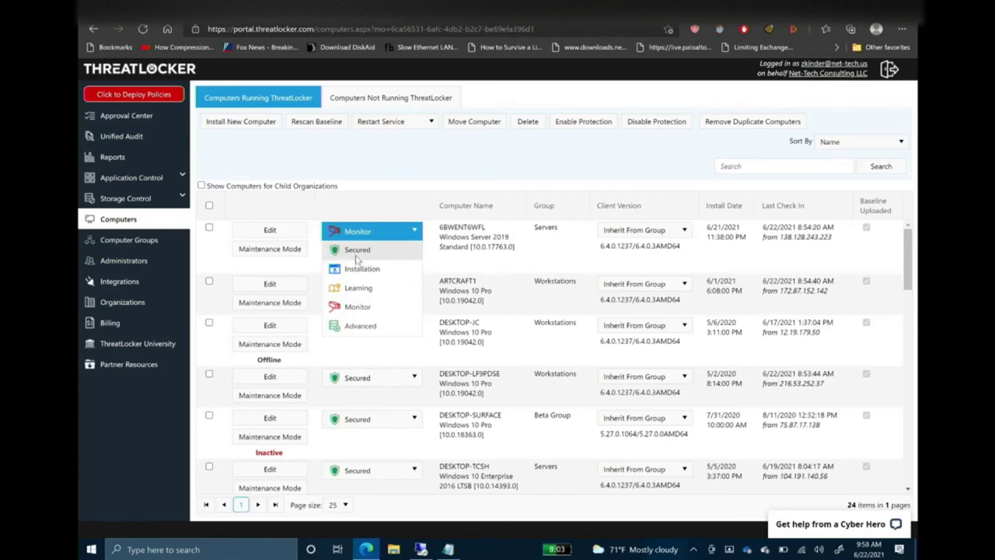
click(356, 265)
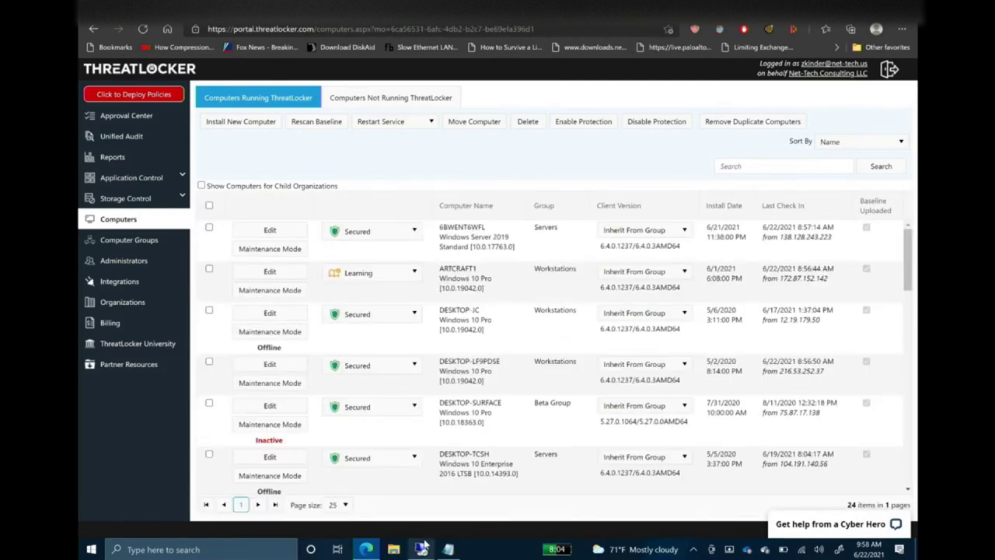
mouse_move(426, 550)
click(428, 495)
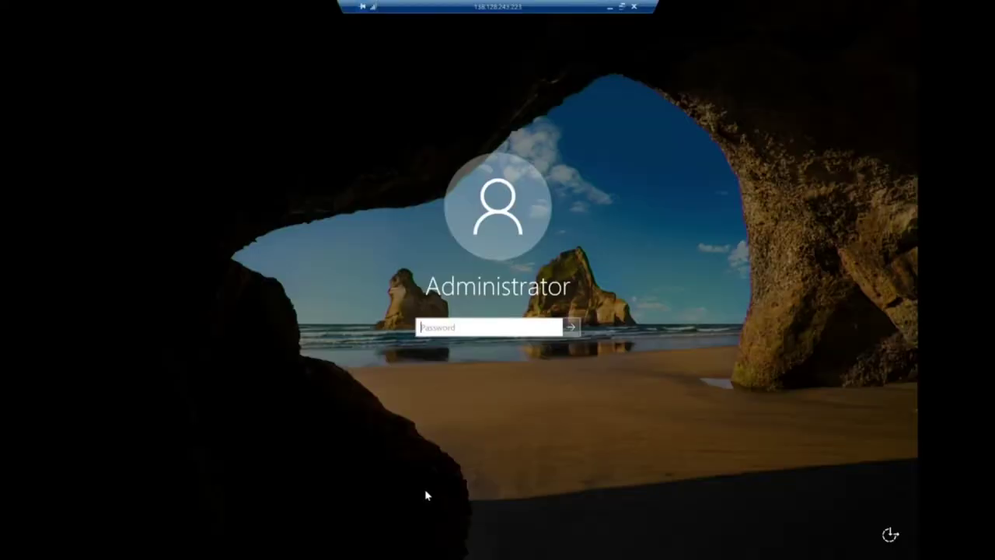
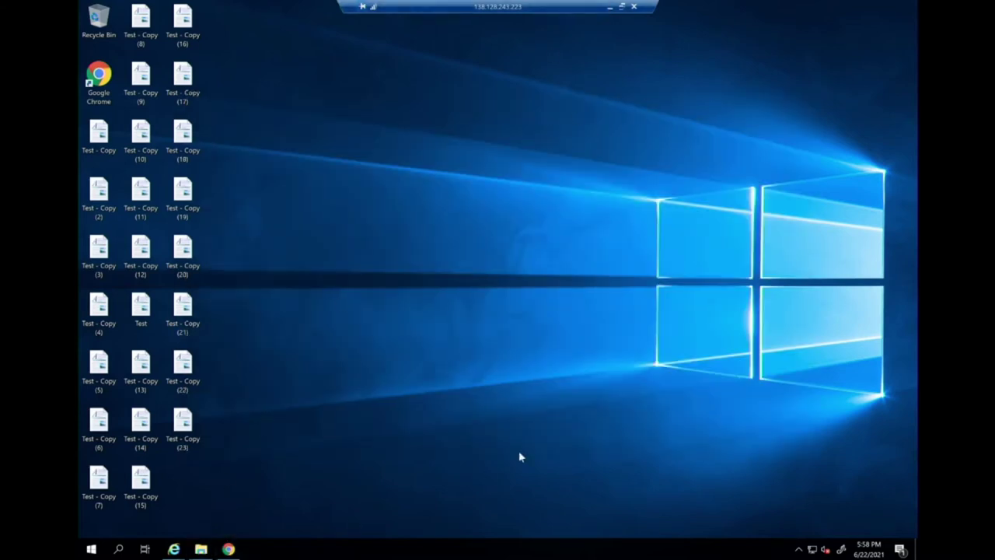
Return to the test machine's File Explorer and go to the Downloads folder.
click(611, 6)
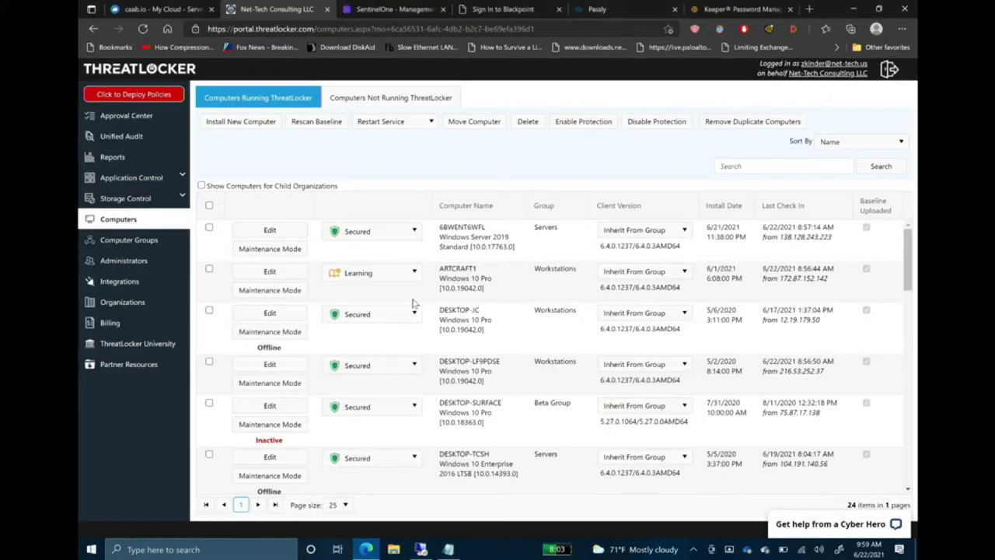
click(421, 549)
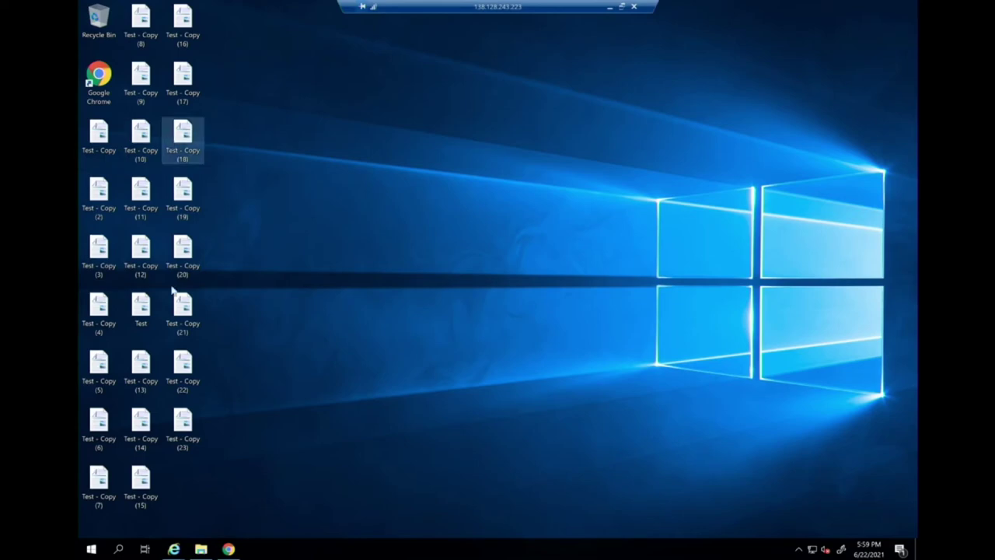
click(200, 548)
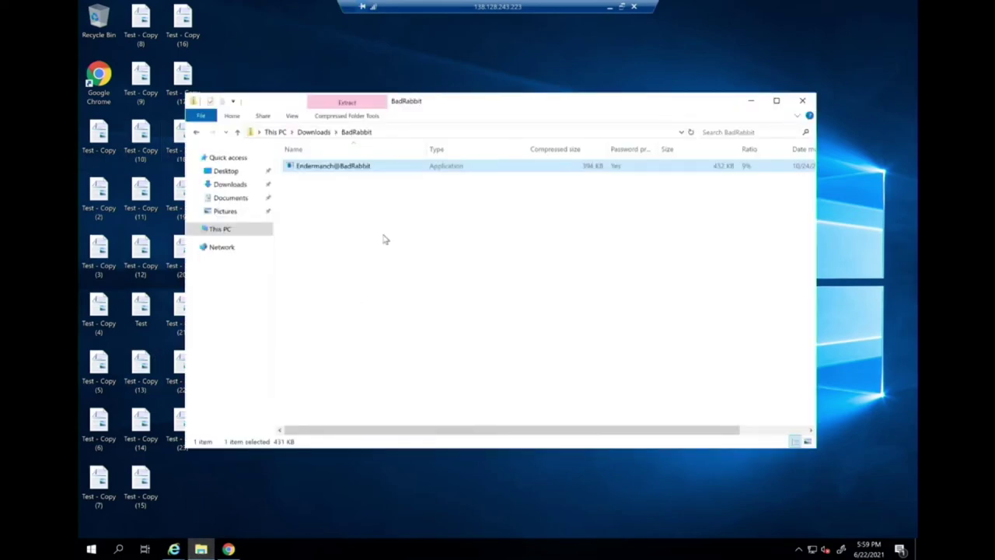
click(317, 133)
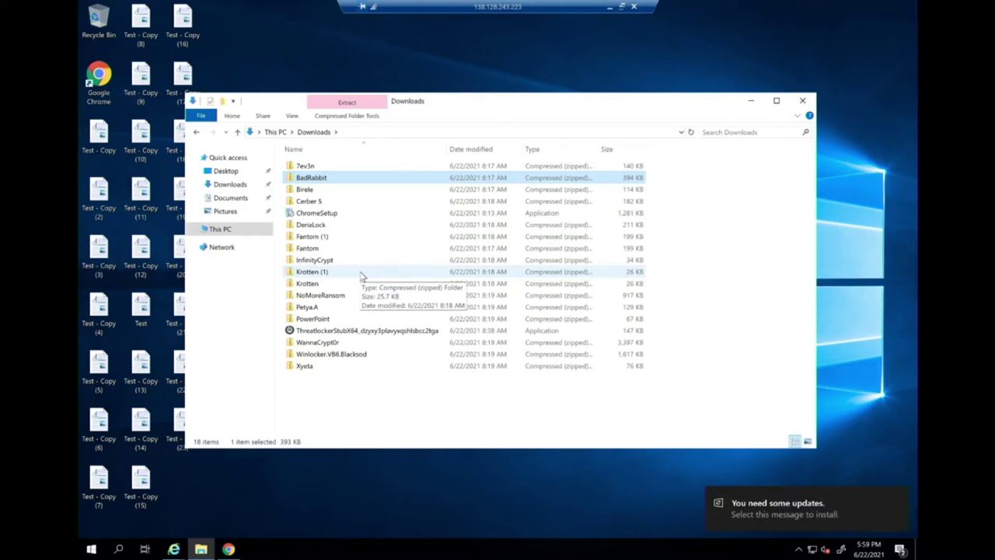
double_click(314, 308)
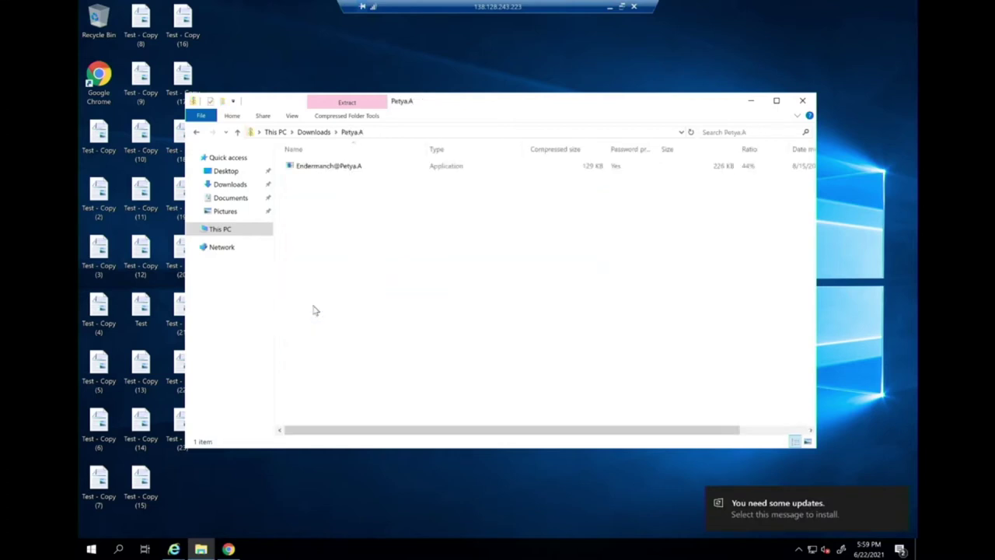
double_click(317, 167)
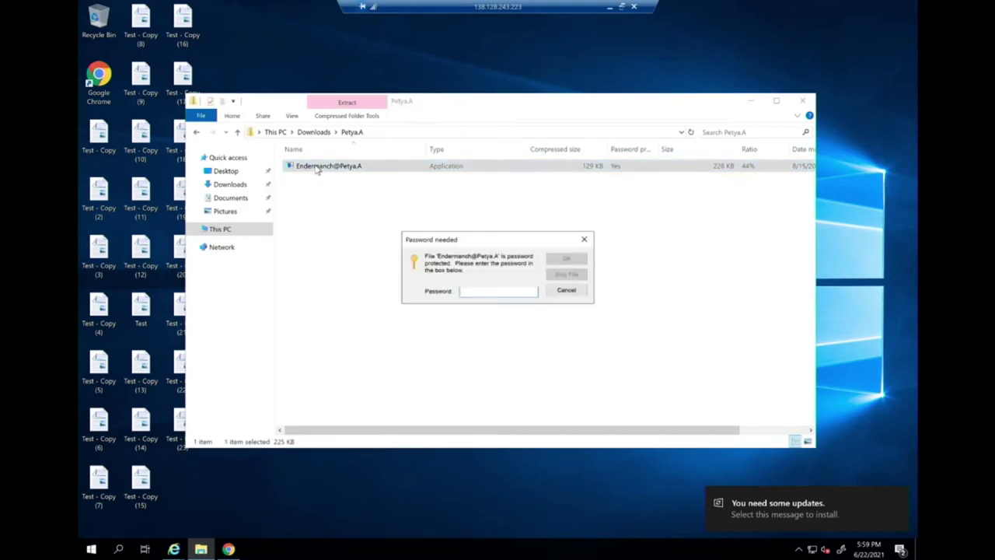
text(mysubs)
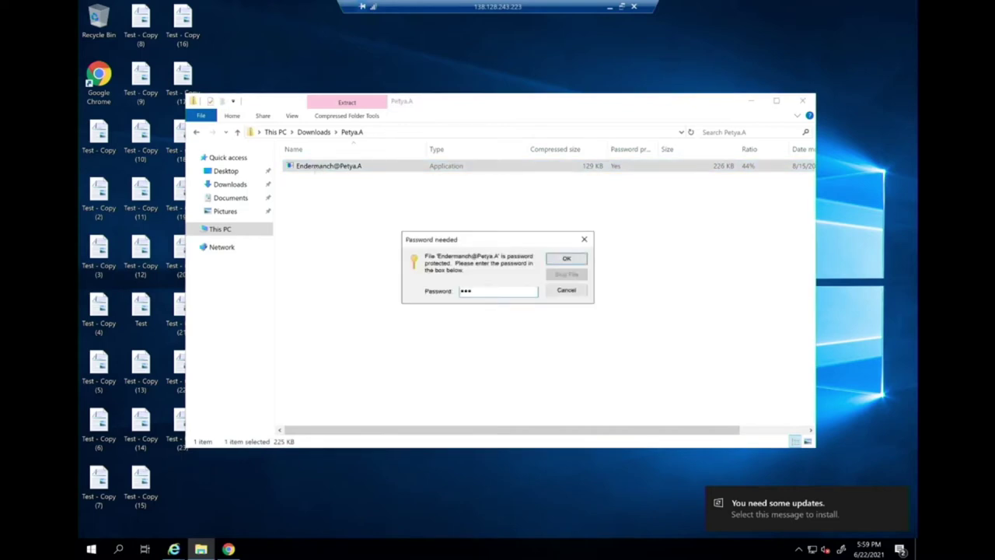
text(arethebest)
key(Return)
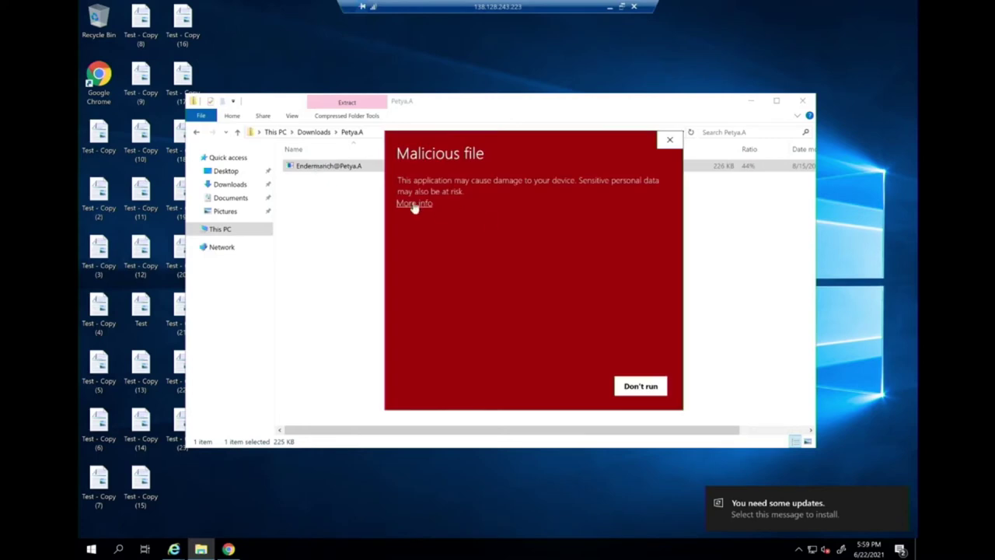
Run the flagged Petya.A file anyway via More info, then dismiss the updates notice.
click(414, 204)
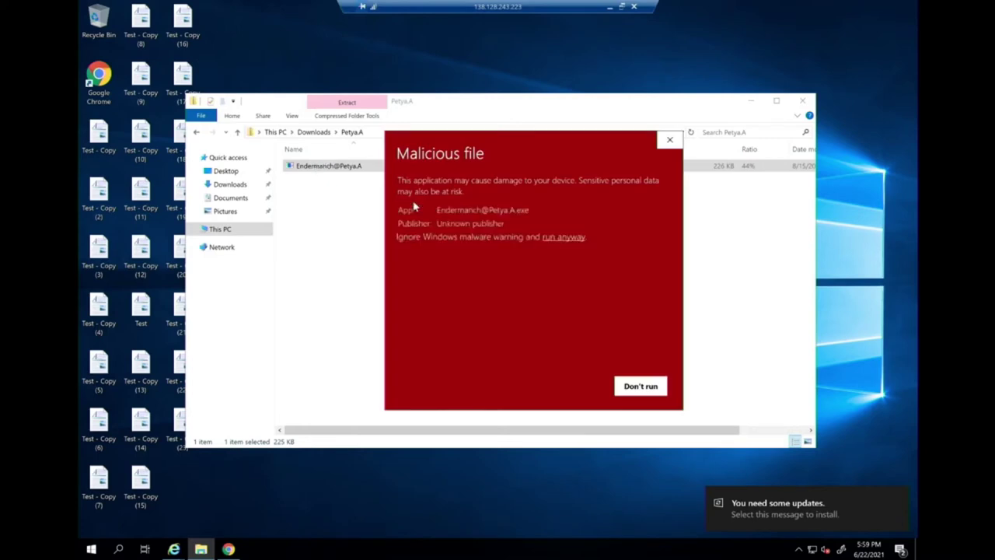
click(563, 237)
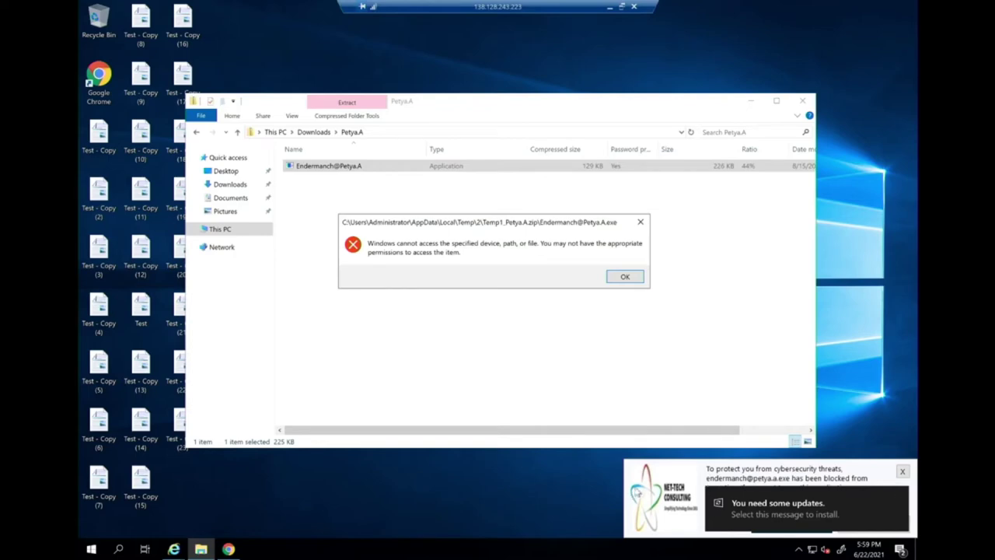
click(795, 503)
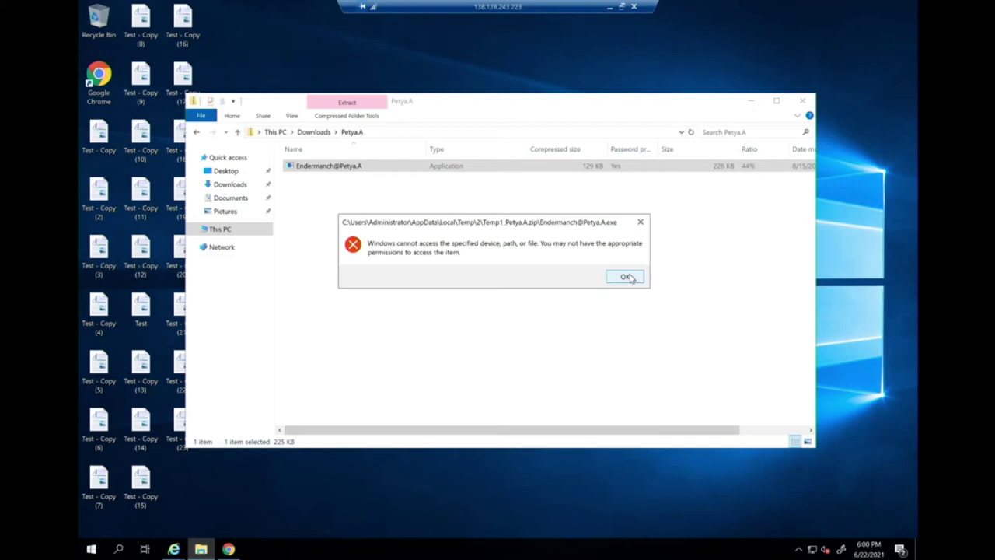
click(628, 278)
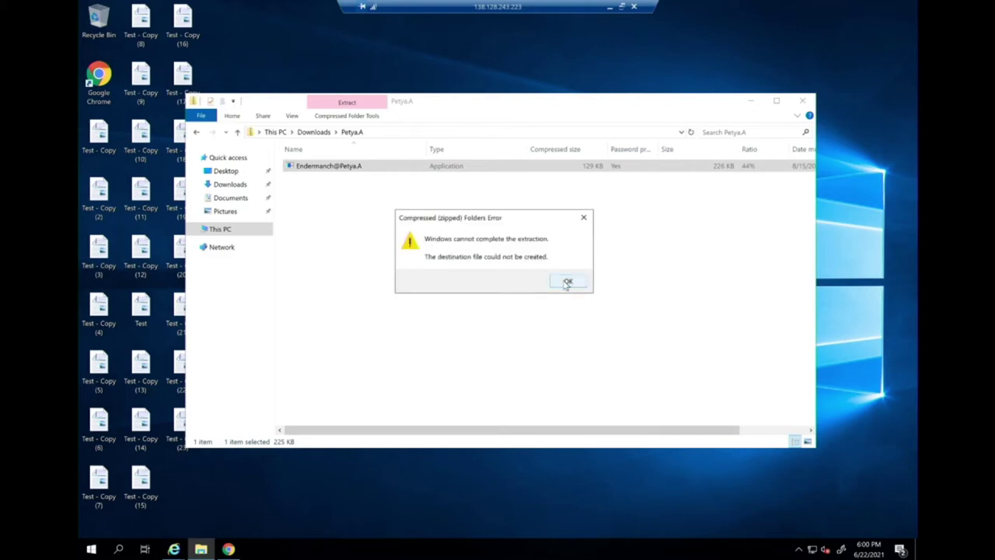
click(568, 283)
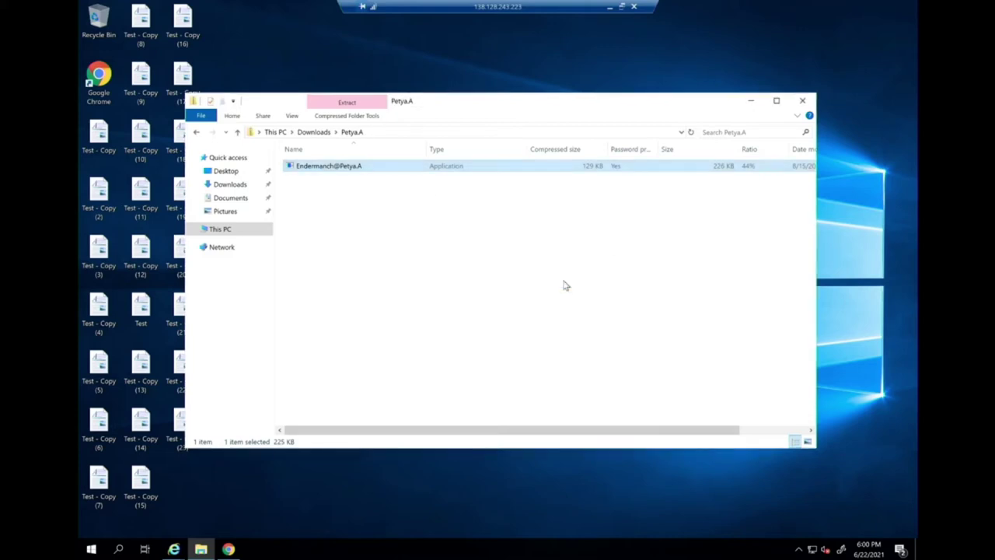
double_click(362, 167)
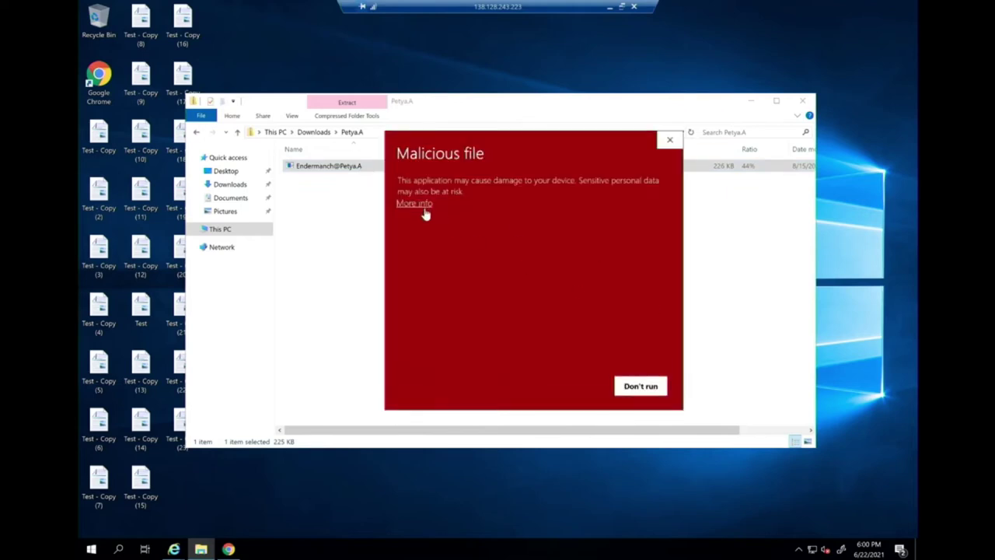
click(417, 205)
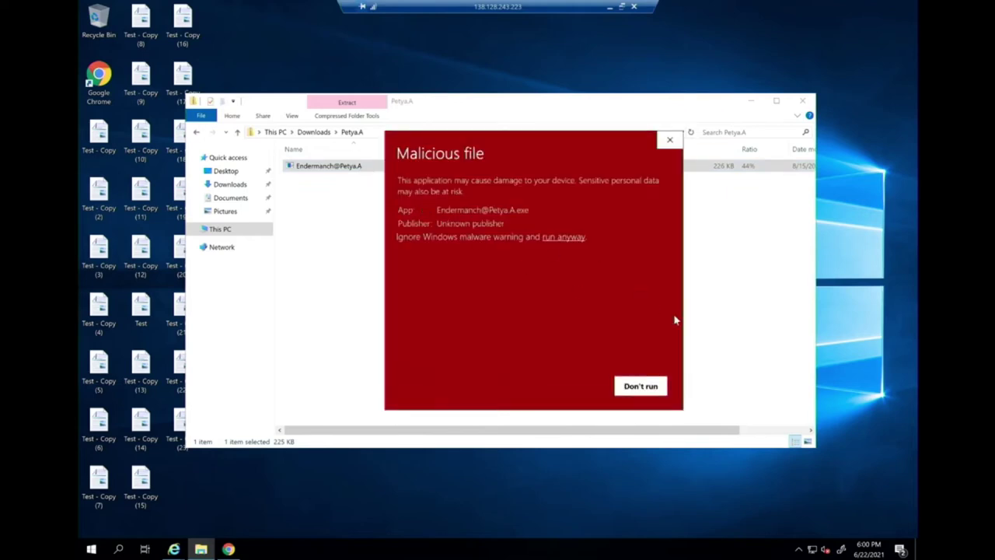
click(565, 237)
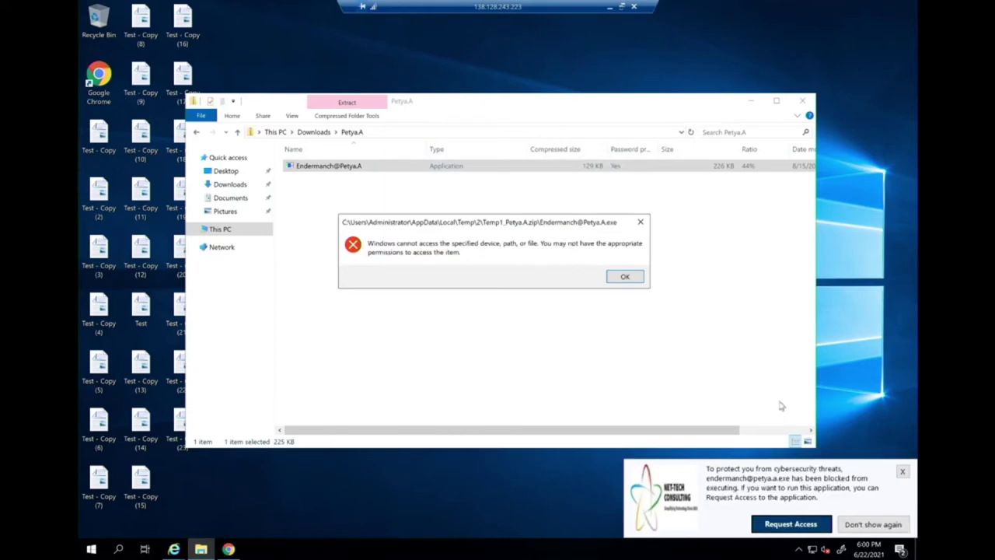
Request access for Petya.A with the reason 'please I want to run some ransomware!'.
click(787, 524)
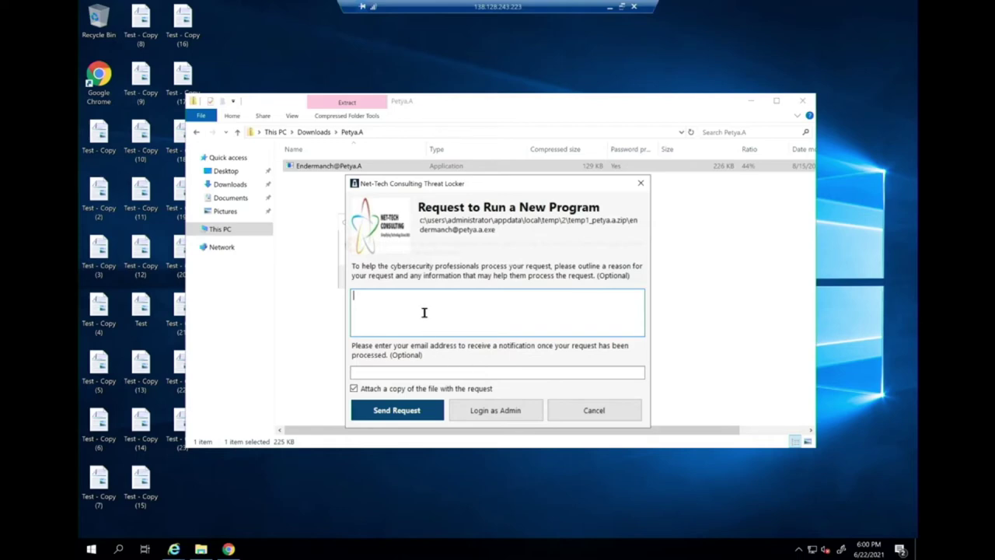
text(please I want to run some ransomware!)
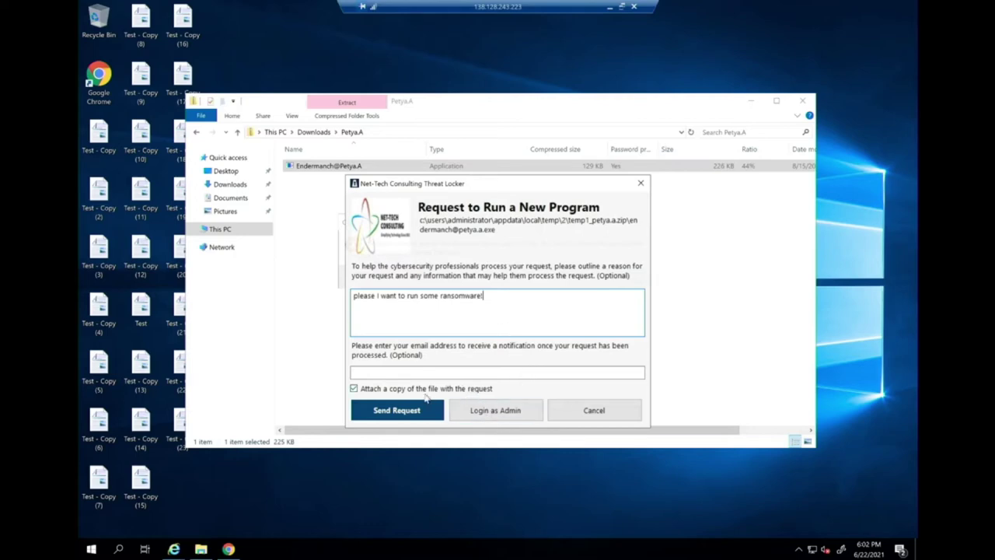
Open the admin login for the request in Google Chrome.
click(501, 413)
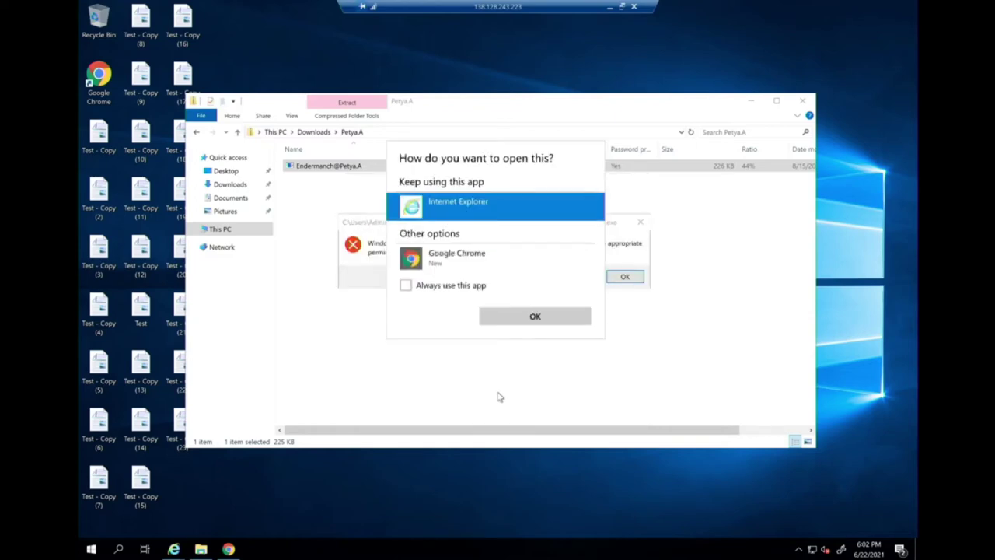
click(447, 264)
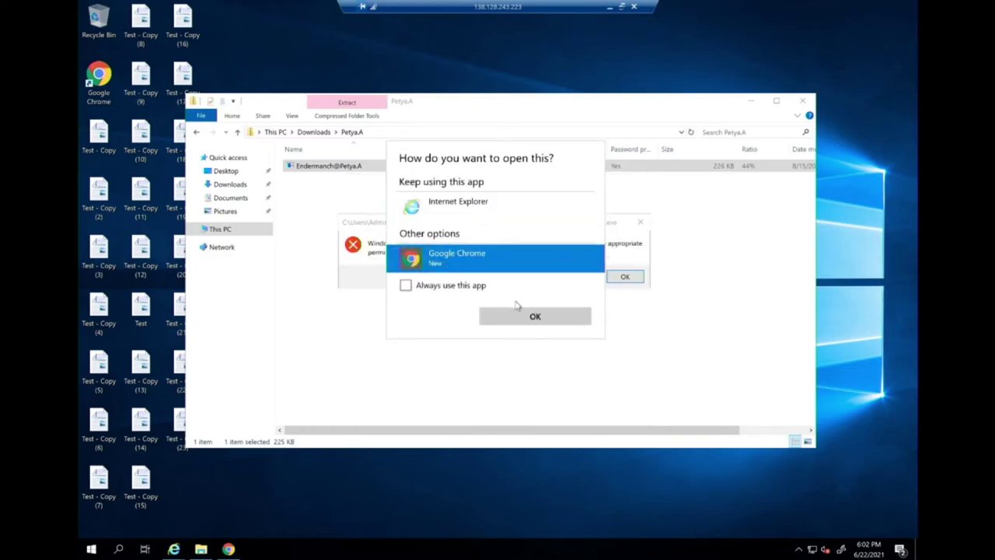
click(522, 316)
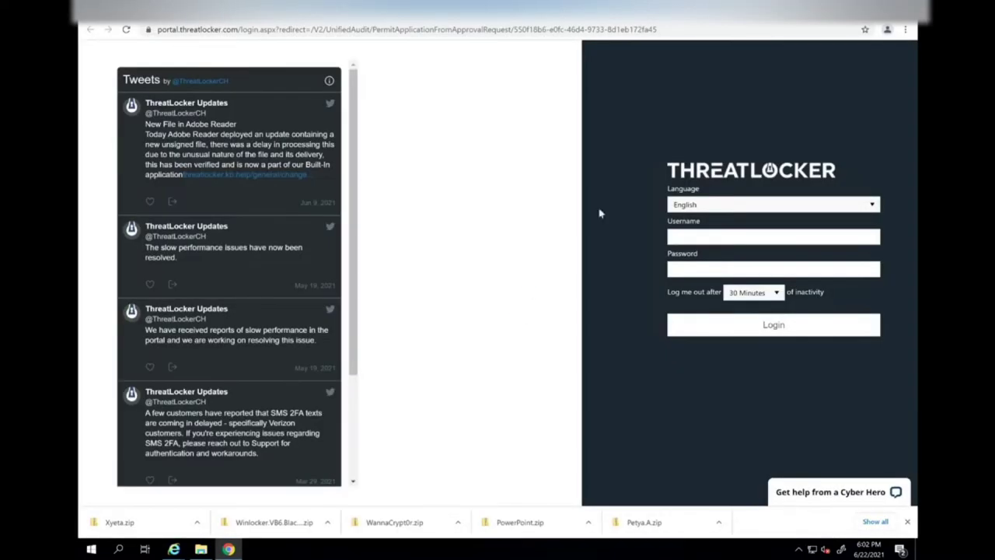
Sign in to the ThreatLocker portal with the admin username, password and one-time code.
click(698, 241)
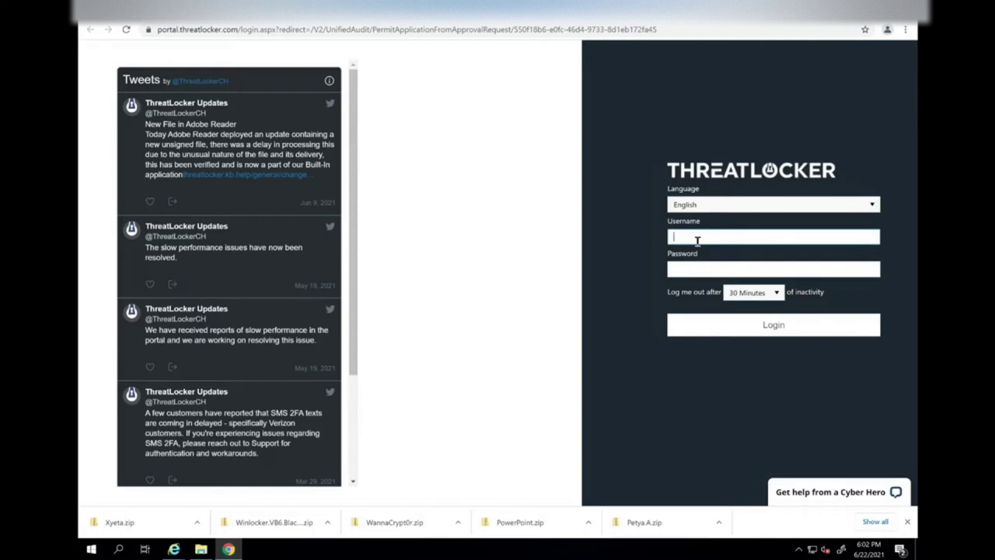
key(Tab)
text(************)
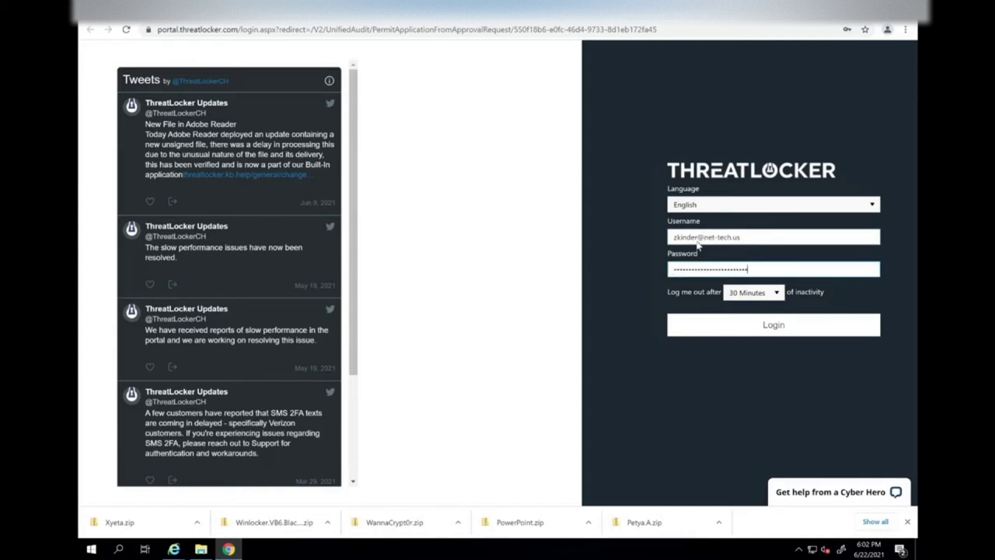
key(Return)
click(699, 200)
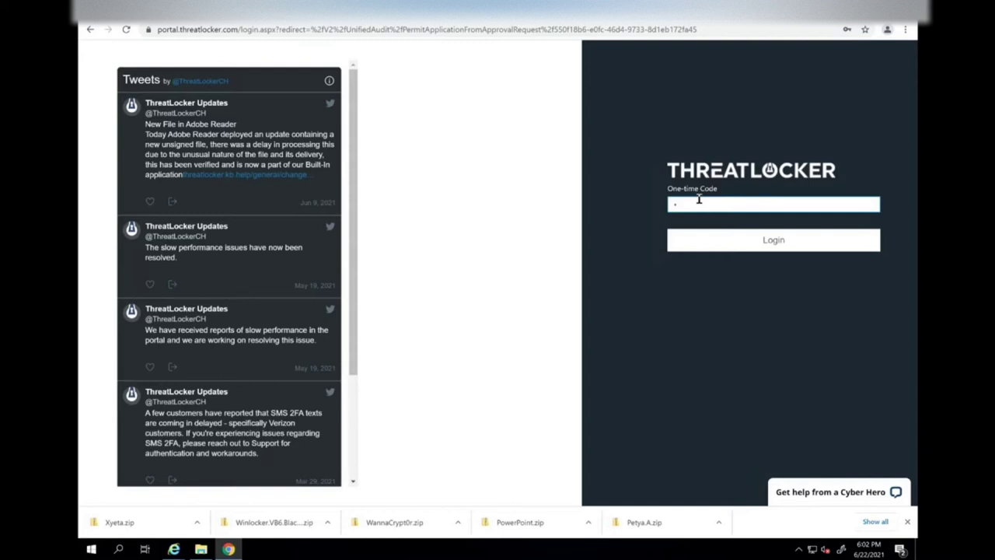
text(*****)
key(Return)
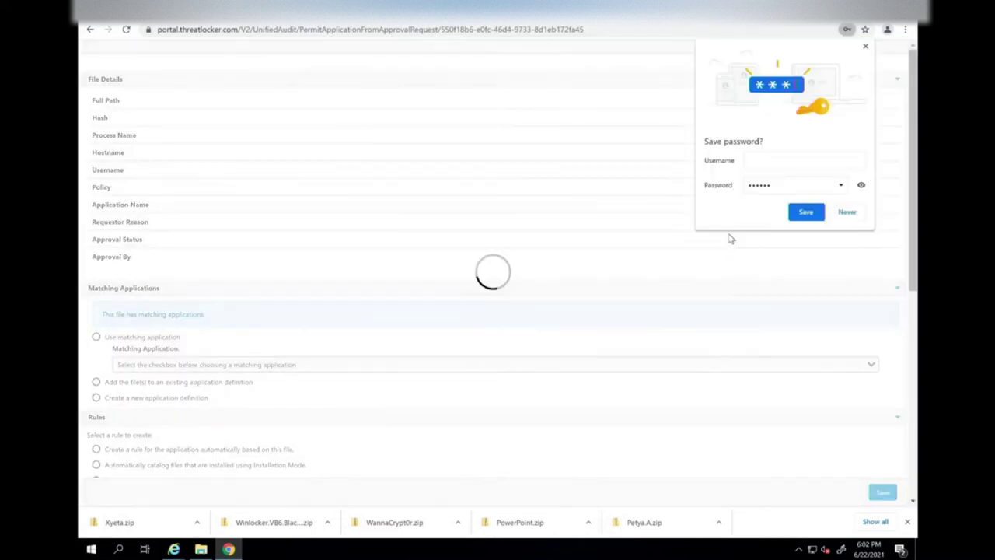
Dismiss Chrome's save-password offer and scroll down the Application Request page.
click(865, 47)
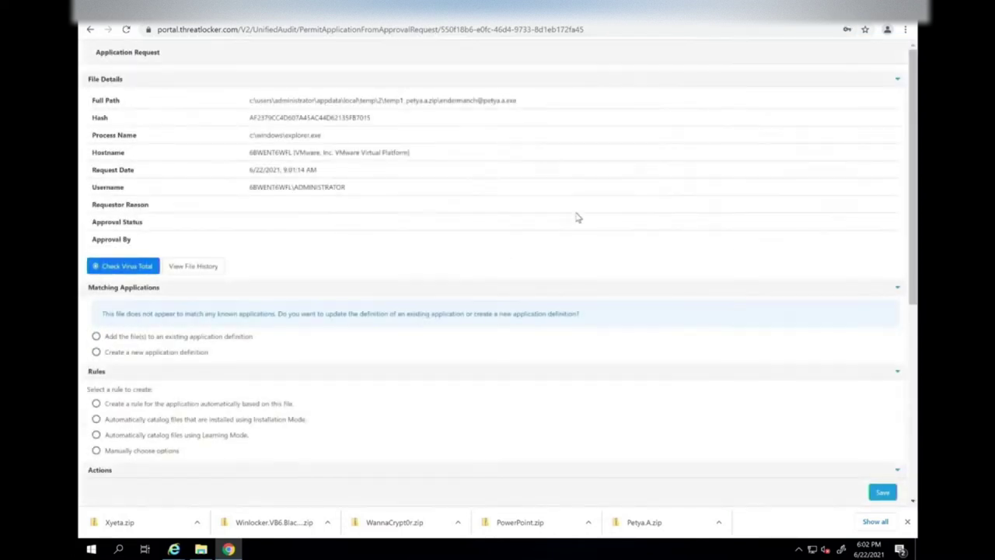
scroll(408, 295, down, 3)
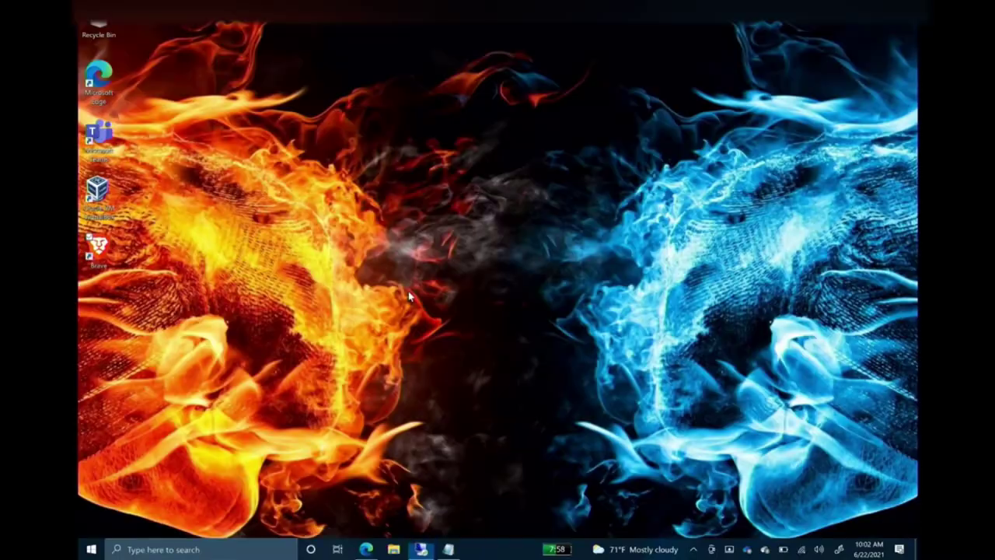
click(421, 548)
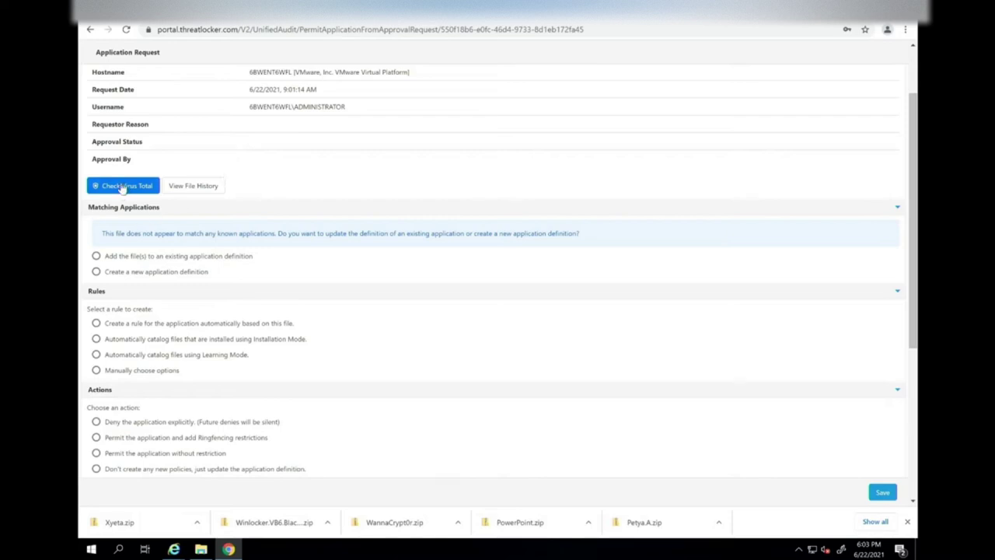
Check the file's VirusTotal report showing Petya ransomware detections, then close it.
click(123, 187)
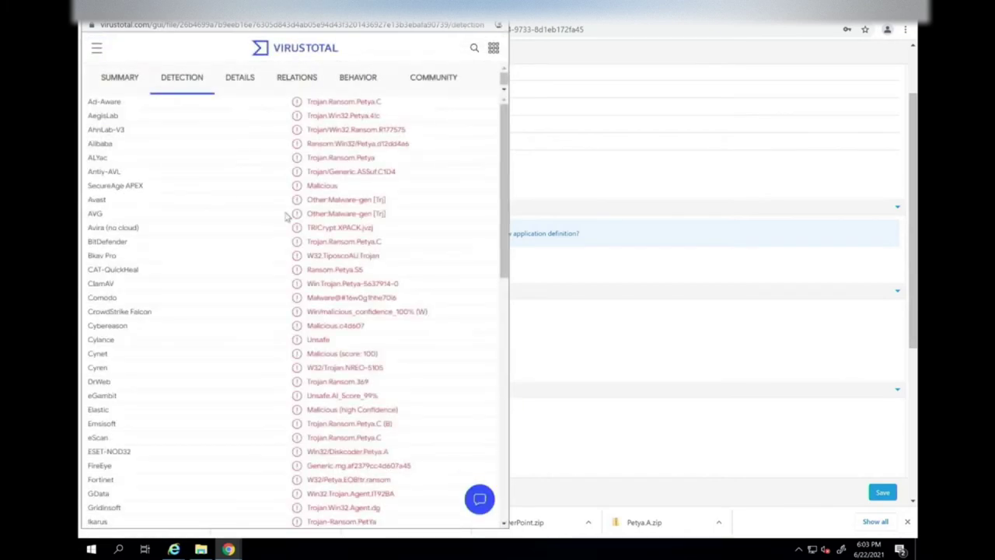
scroll(298, 227, down, 8)
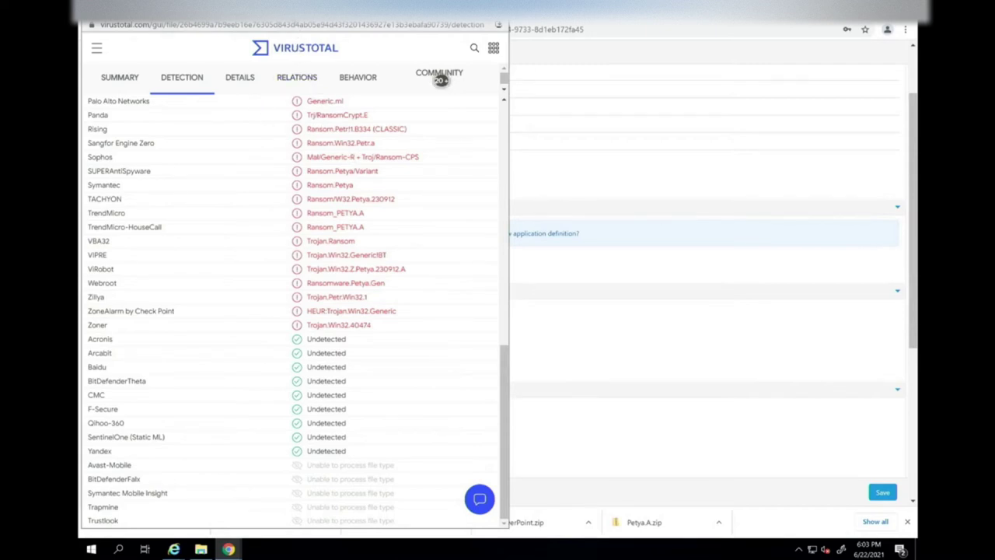
drag(291, 17, 287, 62)
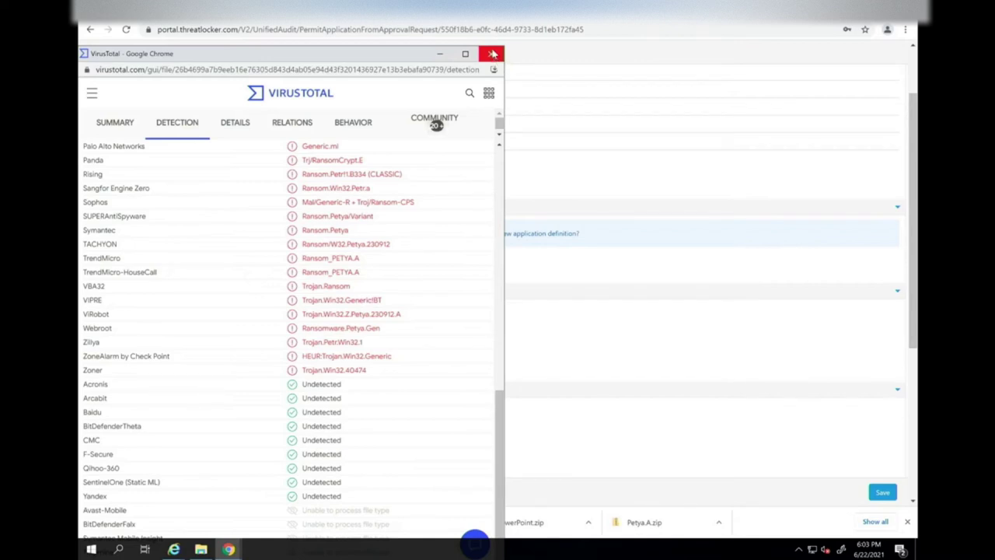
click(493, 54)
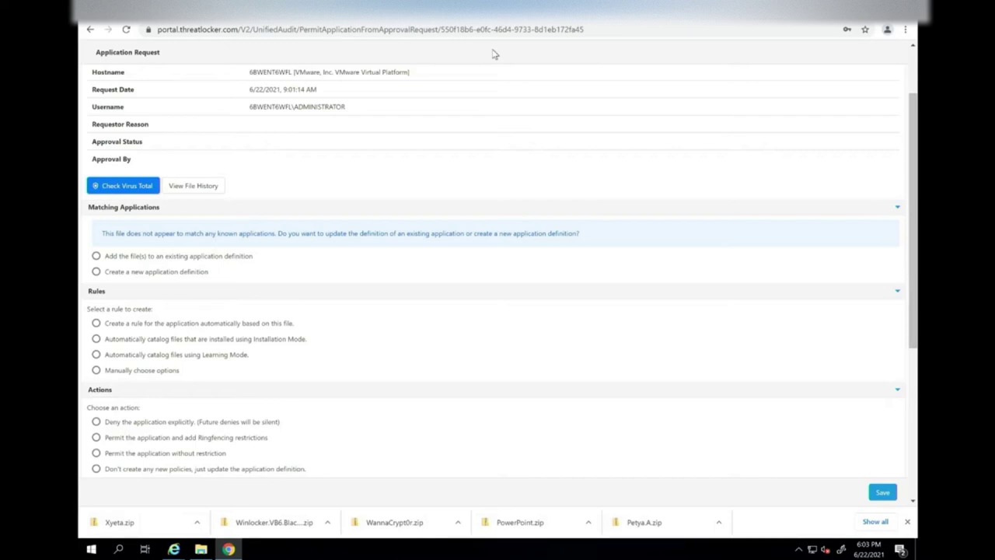
Choose a new application definition and name it Ransomware-Petya.
click(96, 272)
click(142, 295)
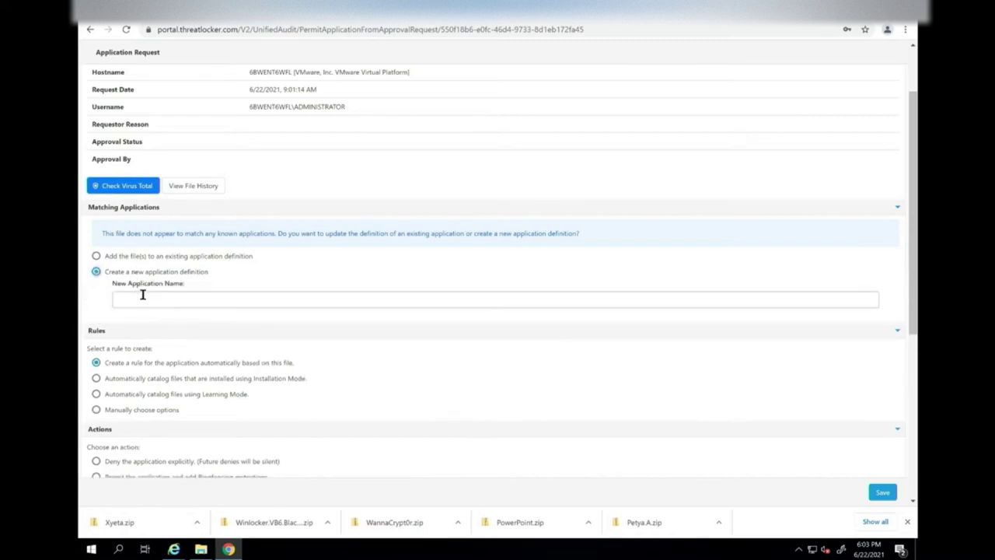
text(asd)
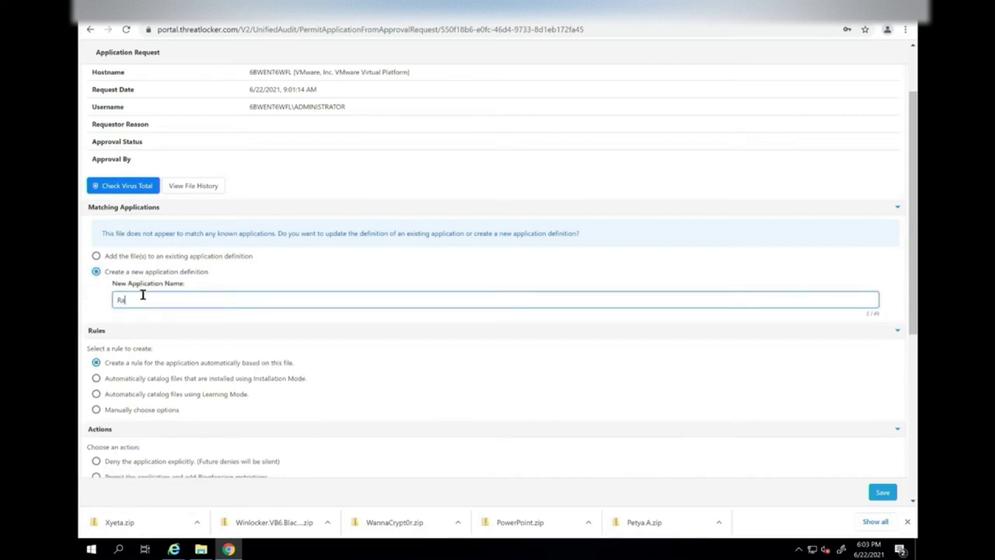
key(BackSpace)
key(BackSpace)
key(BackSpace)
text(Ransomwa)
key(BackSpace)
key(BackSpace)
key(BackSpace)
text(mware-Petya)
scroll(180, 378, down, 3)
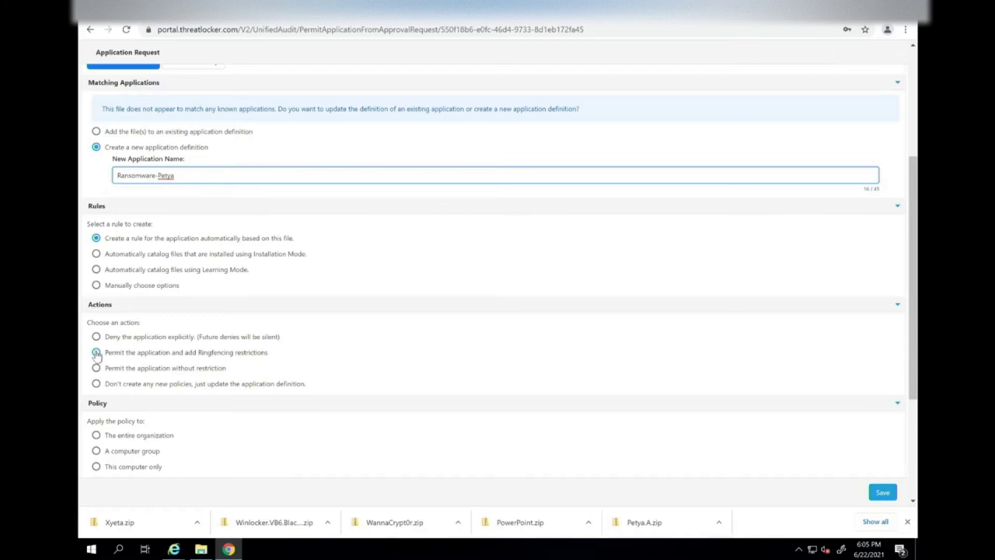
Permit with ringfencing: restrict internet, block registry writes, protected files and high-risk app interaction.
click(96, 353)
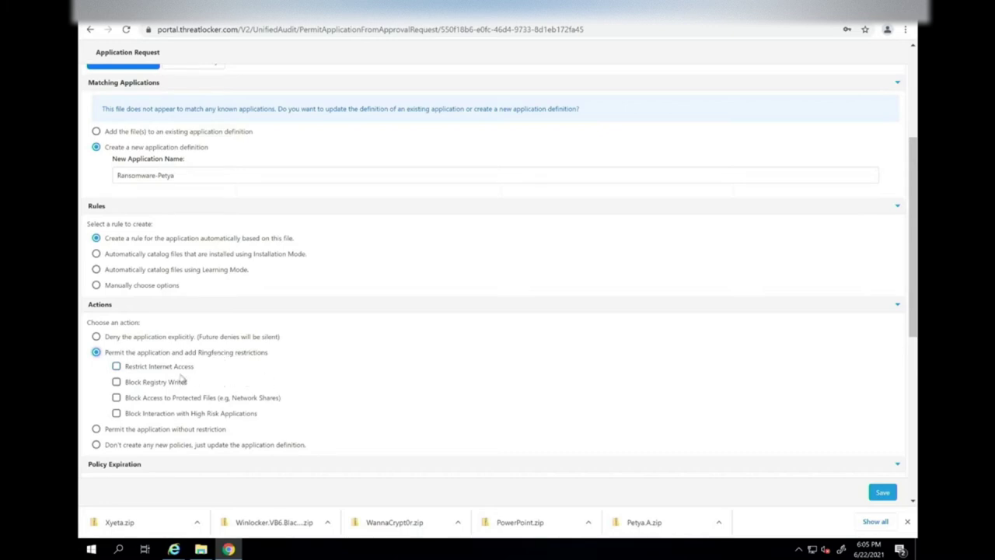
click(117, 367)
click(116, 381)
click(117, 398)
click(117, 413)
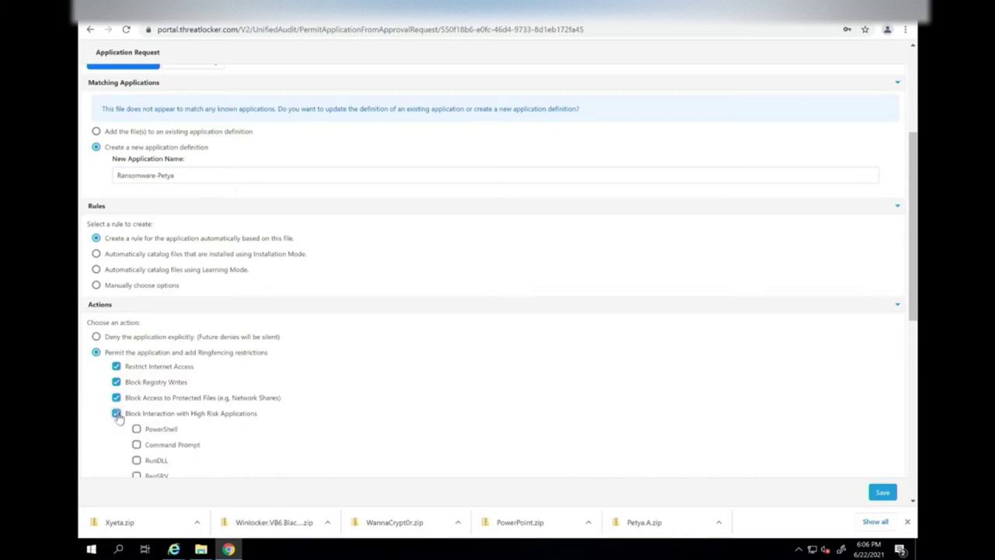
Tick PowerShell, Command Prompt, RunDLL and RegSRV as blocked high-risk applications.
scroll(244, 361, down, 2)
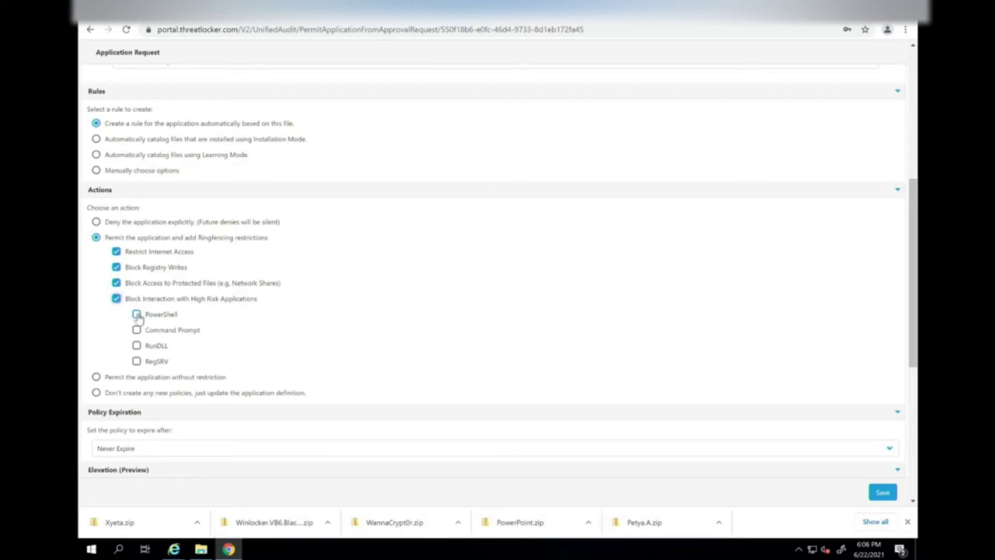
click(137, 315)
click(137, 330)
click(136, 346)
click(137, 361)
scroll(313, 326, down, 1)
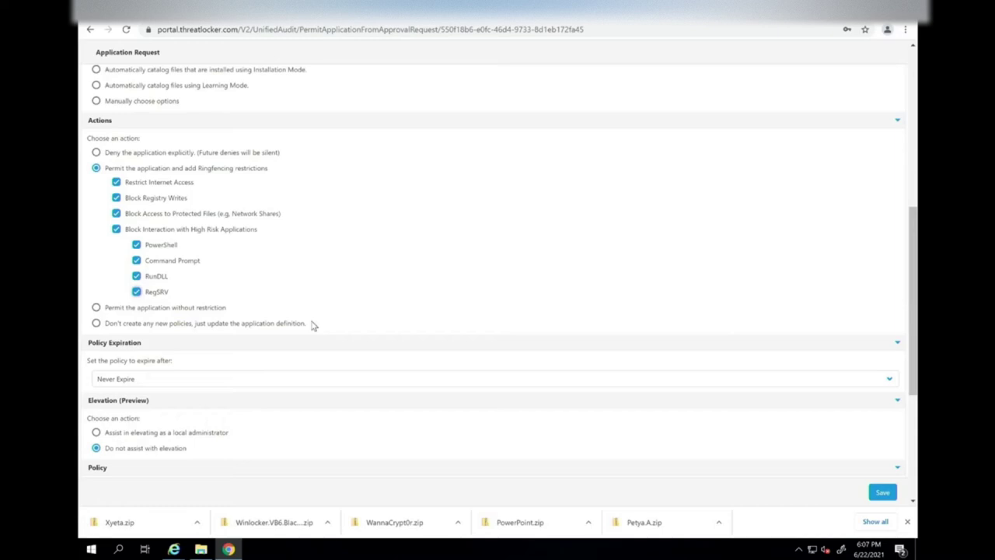
scroll(344, 266, down, 5)
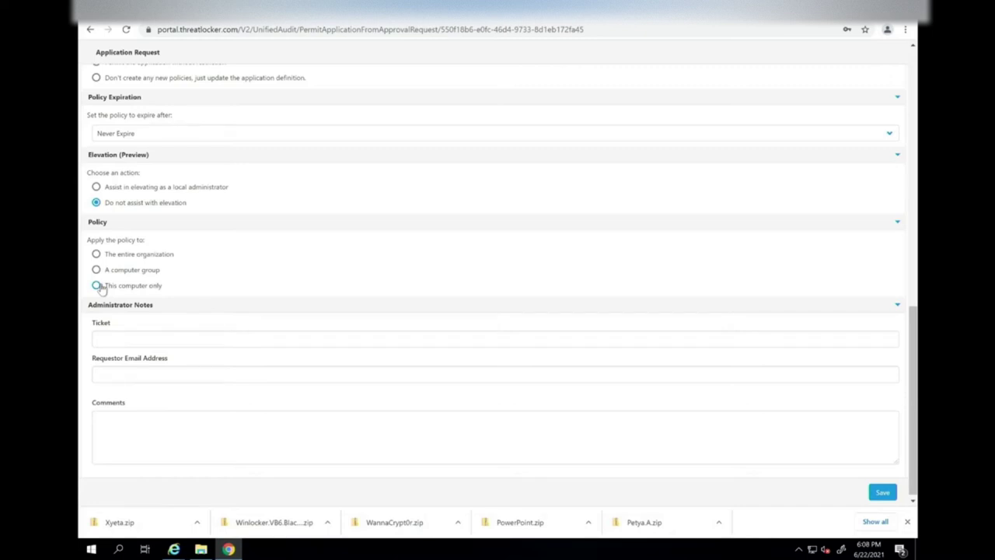
Apply the policy to this computer only, save it, and return to the Petya.A folder.
click(97, 286)
click(876, 493)
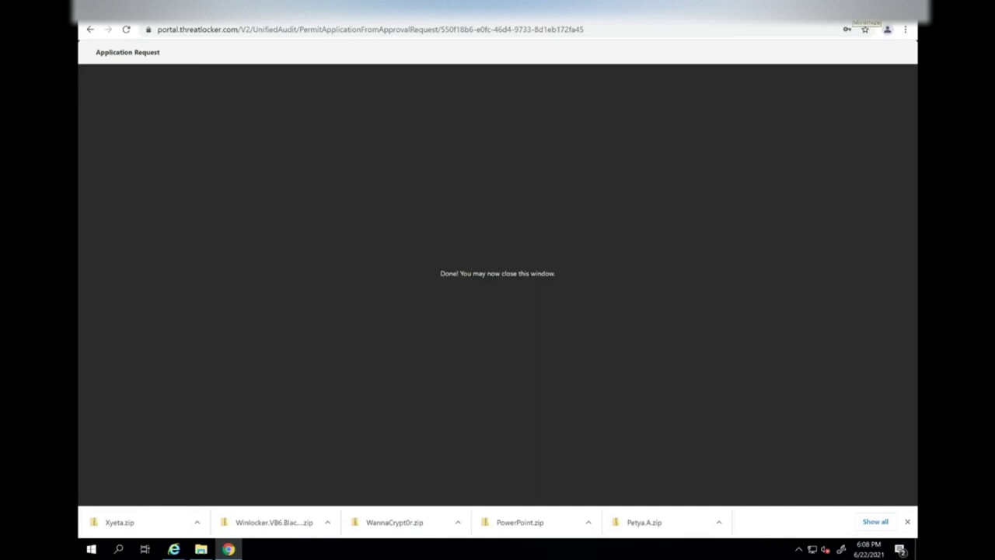
click(199, 549)
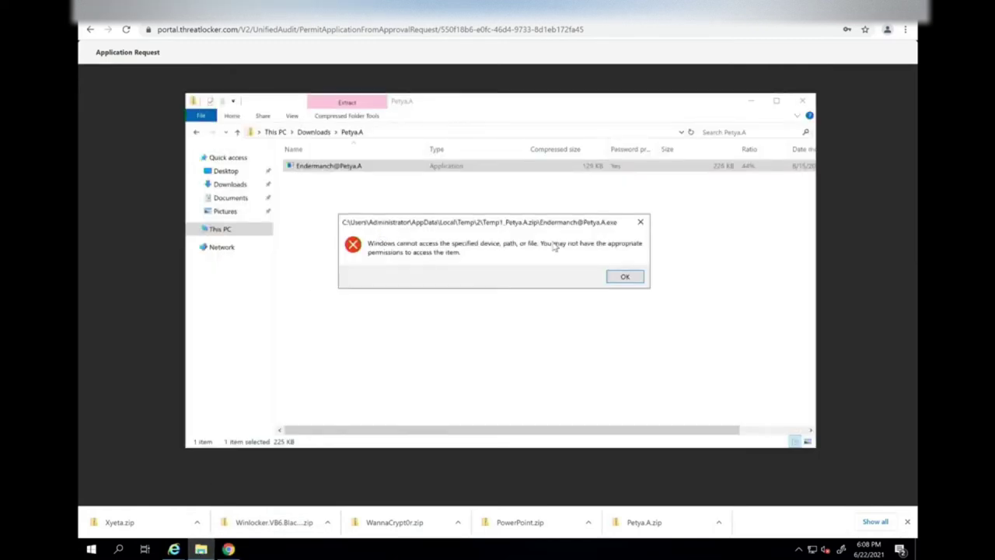
click(626, 277)
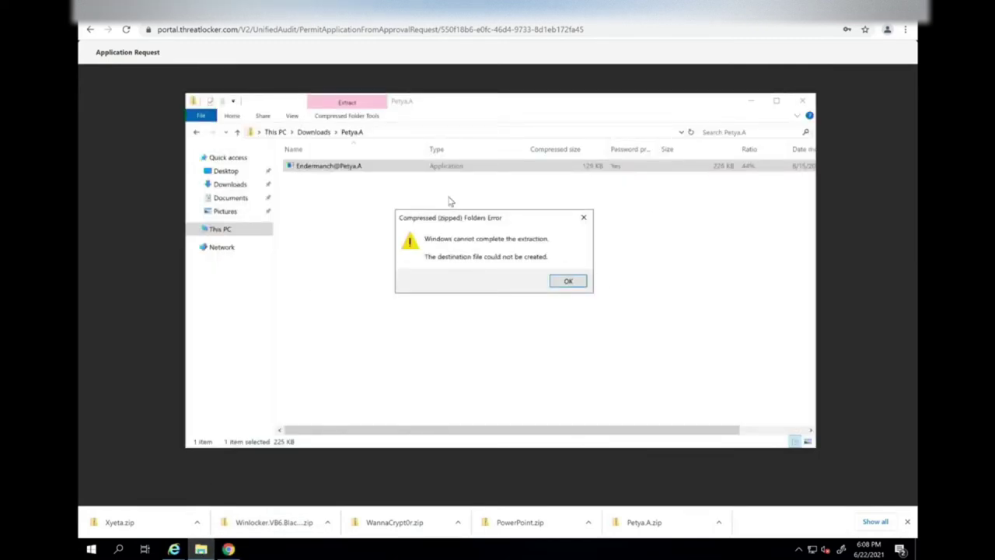
click(568, 280)
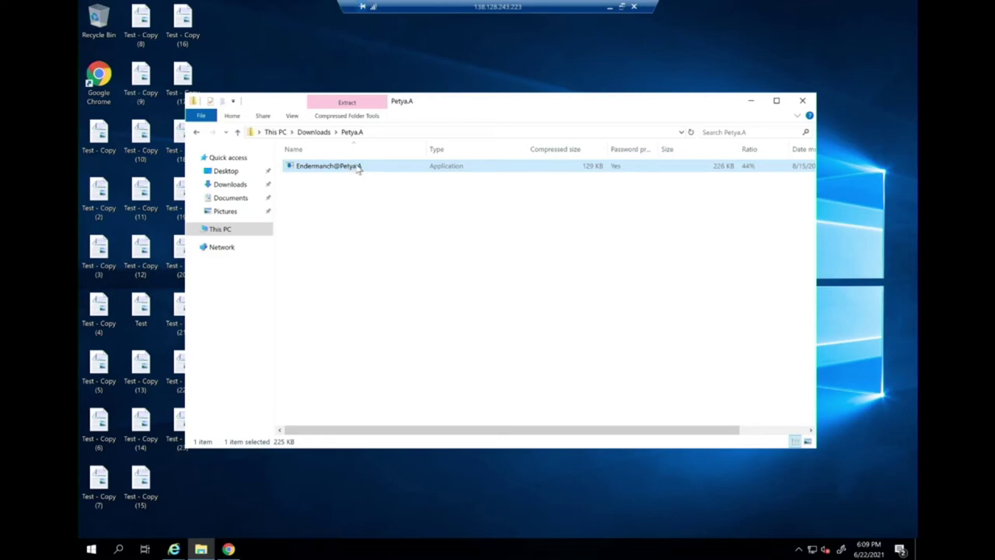
double_click(359, 168)
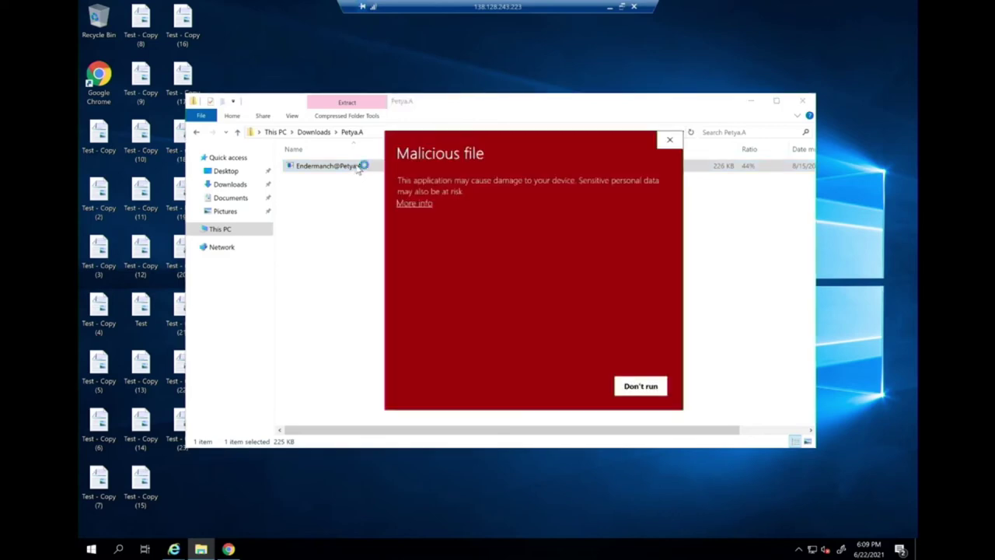
click(426, 205)
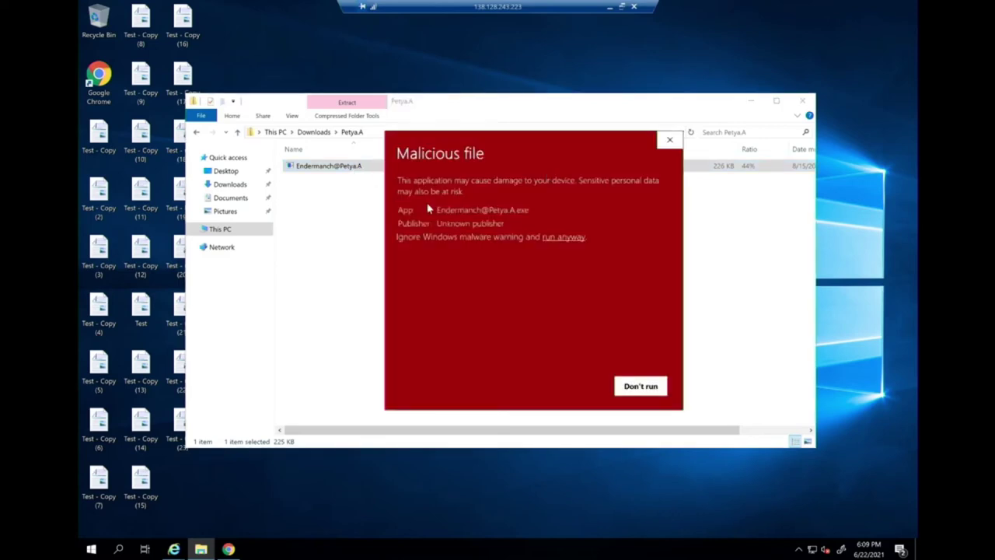
click(557, 238)
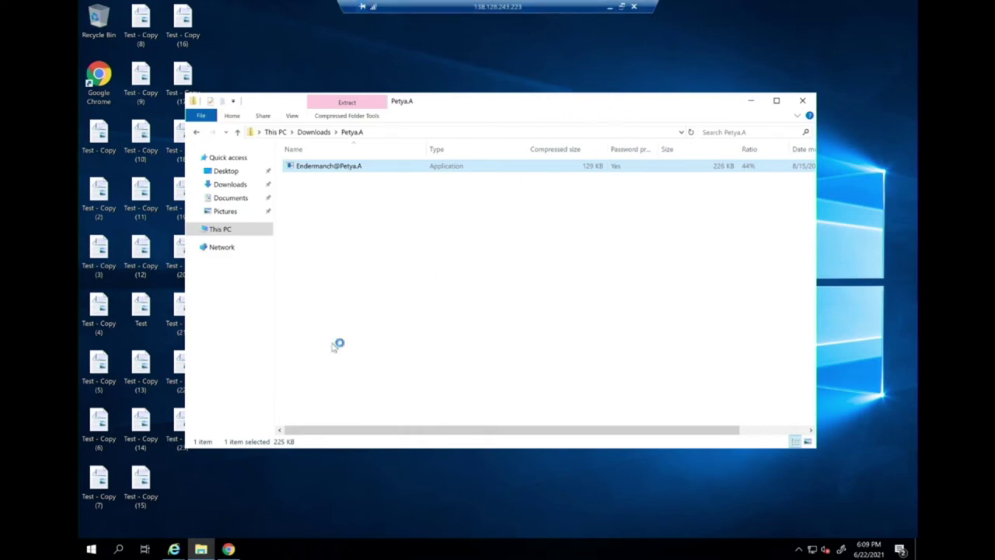
click(610, 7)
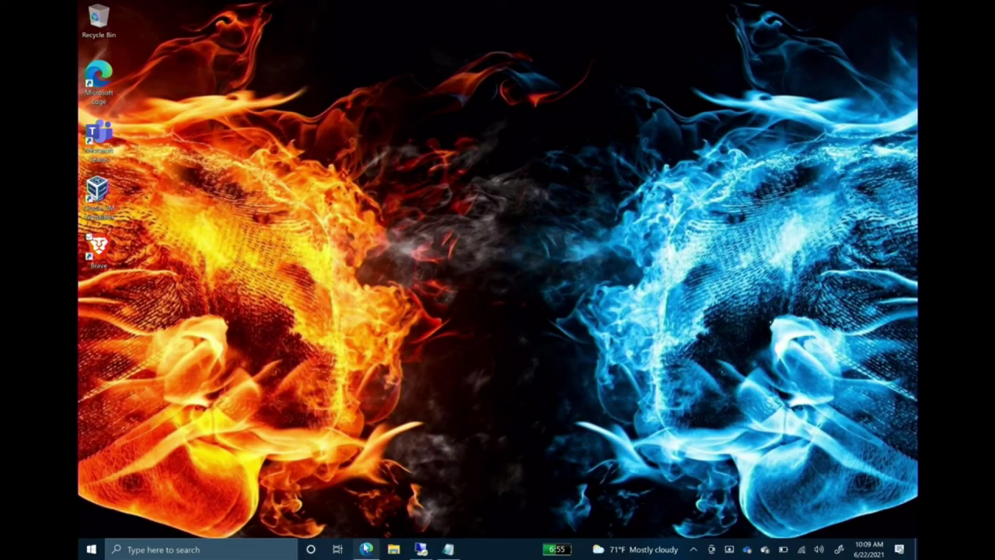
Search ThreatLocker's Unified Audit for Any Deny actions, listing 62 denied records for 6/22/2021.
click(366, 549)
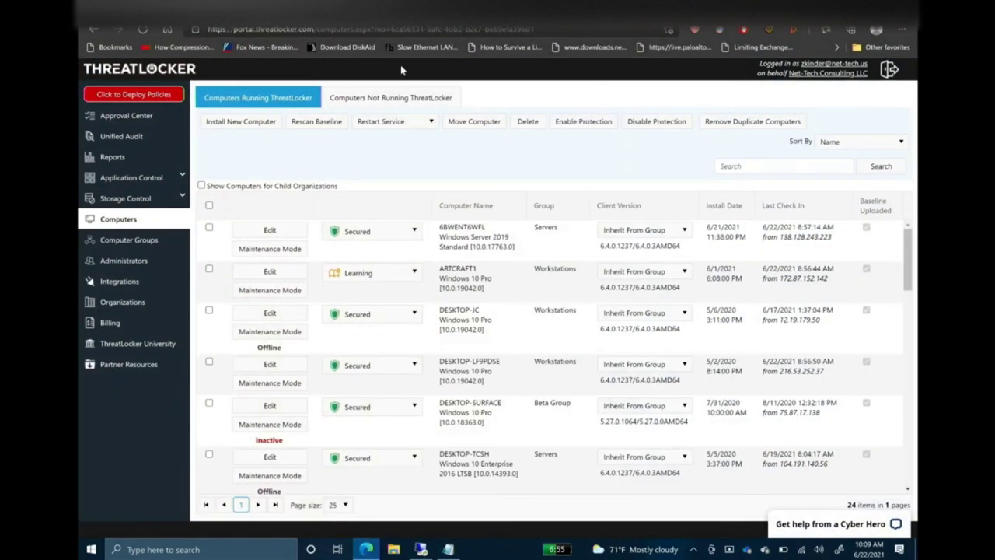
click(119, 138)
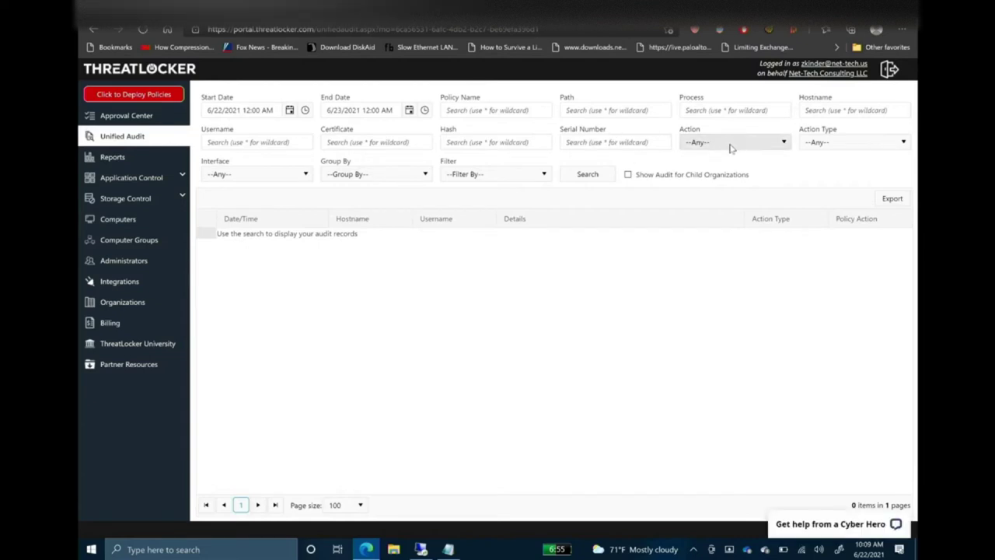
click(731, 148)
click(705, 187)
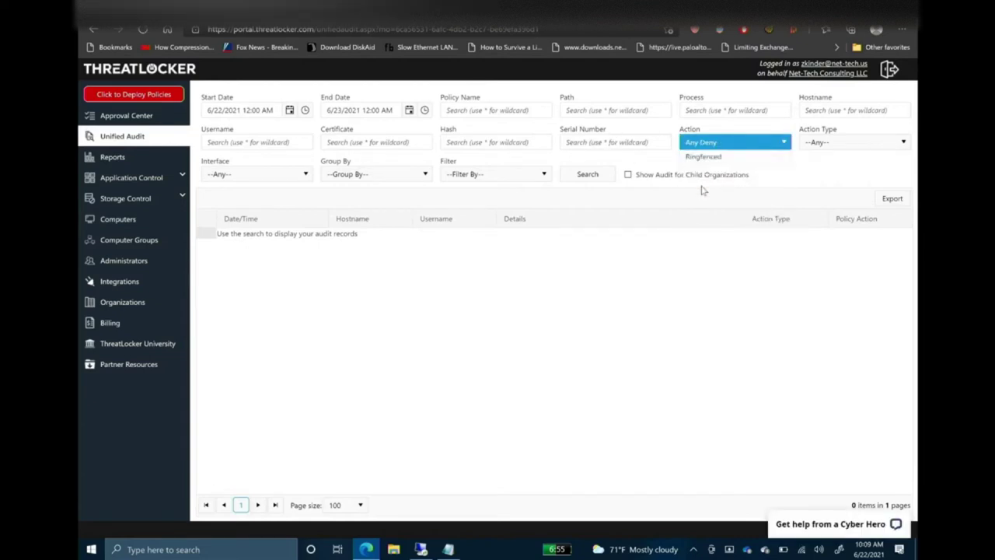
click(583, 175)
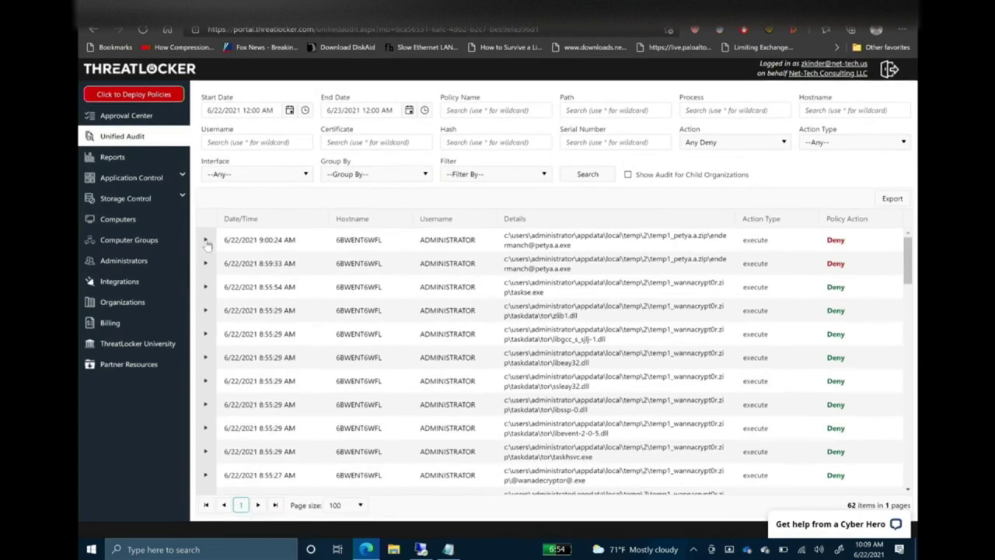
Expand the newest denied Petya.A audit record, then switch back to the remote test machine.
click(205, 240)
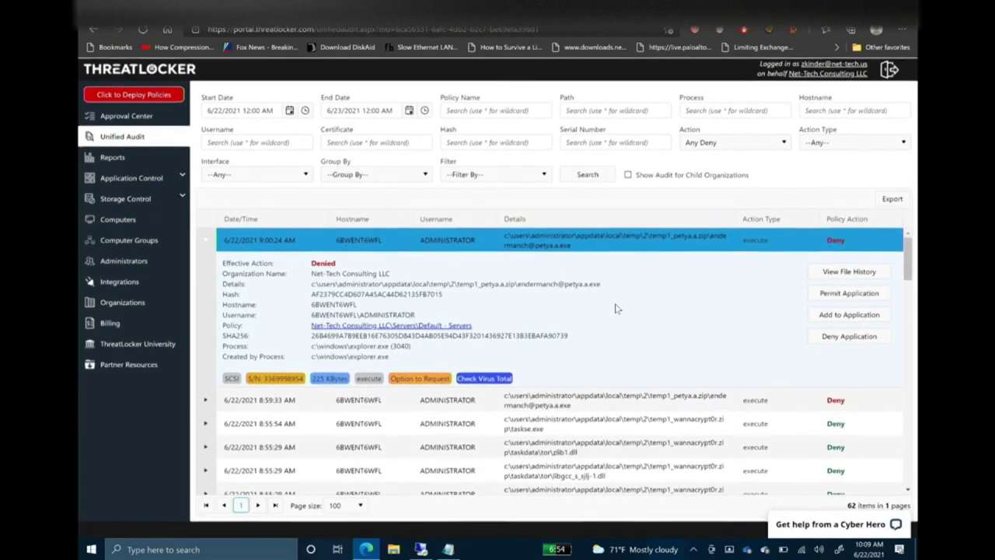
mouse_move(420, 549)
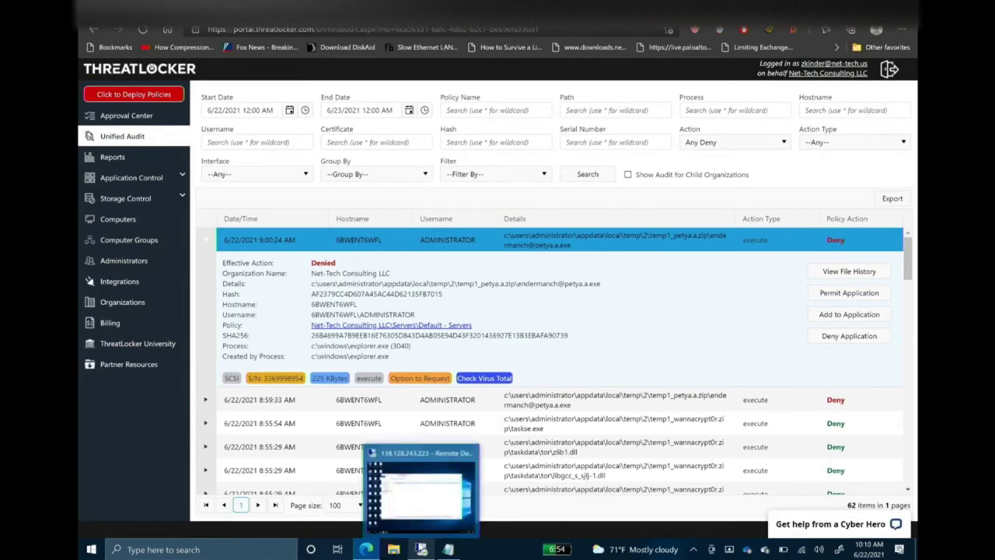
click(421, 502)
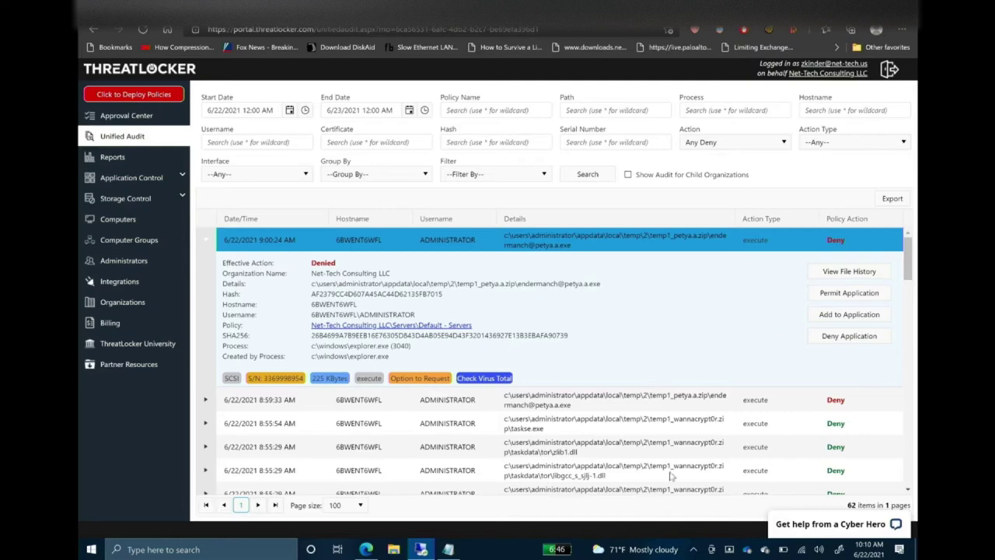
Cancel the stalled RDP reconnect and revert TestITNATIONSECURE to its saved snapshot.
mouse_move(421, 549)
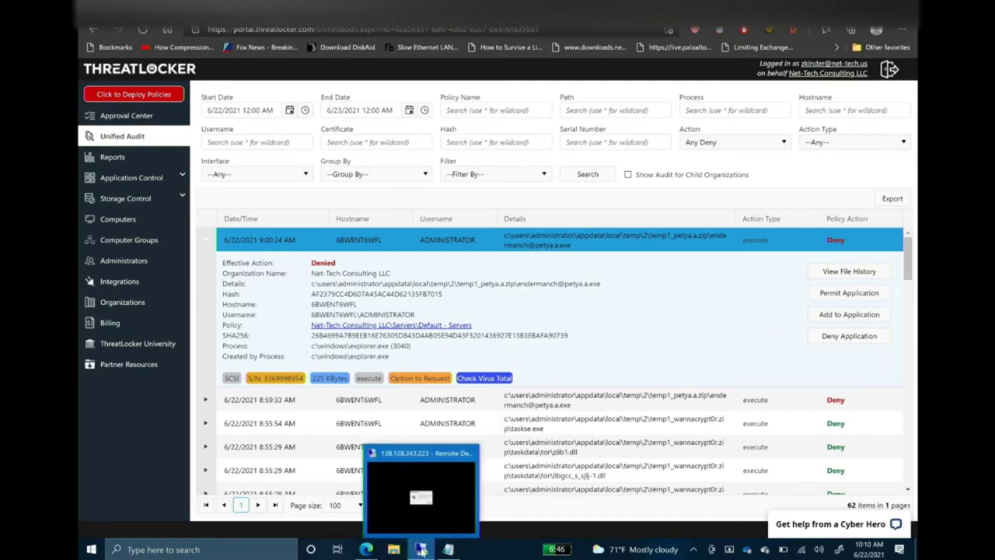
click(433, 495)
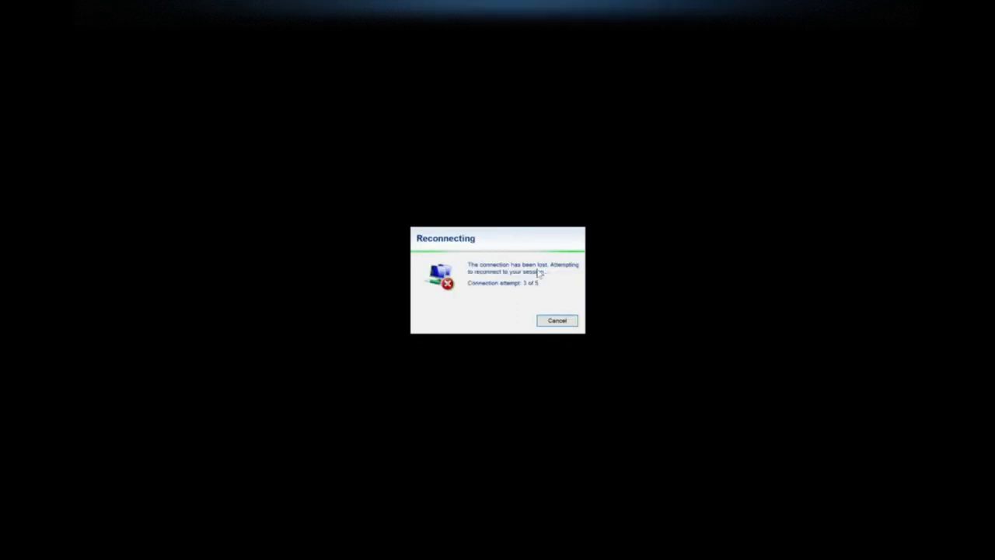
click(552, 325)
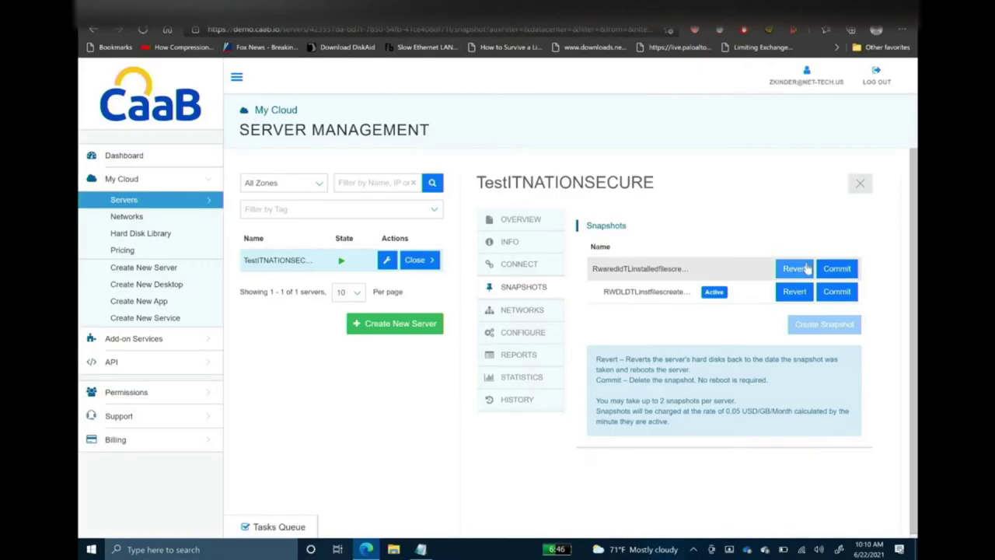
click(794, 292)
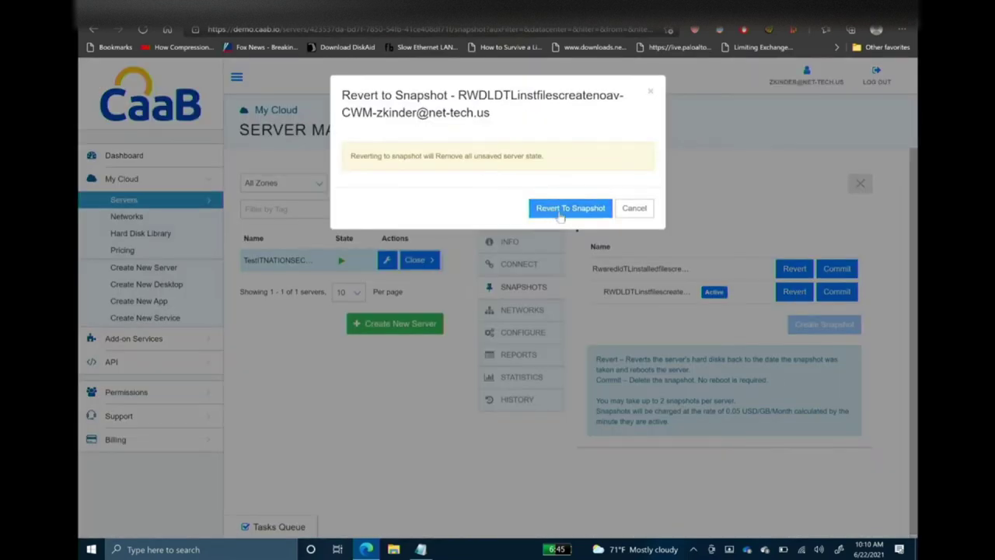
click(558, 208)
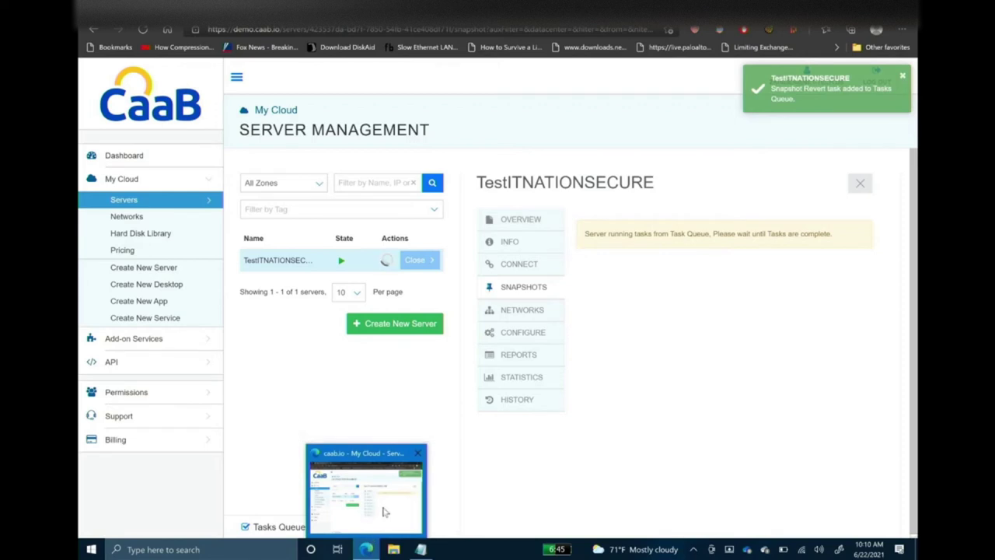
Return to the ThreatLocker Unified Audit tab with the expanded 9:00:24 AM Petya record.
click(382, 511)
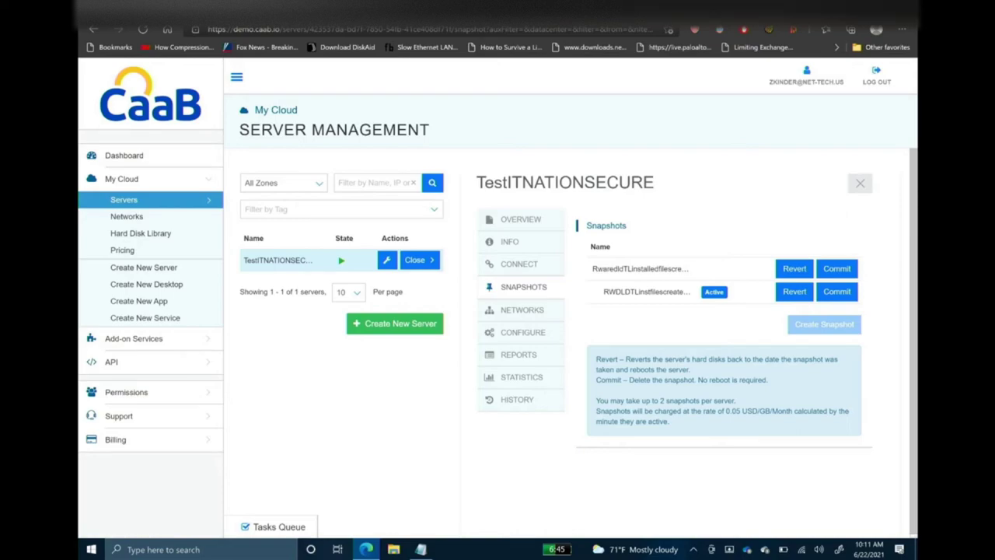
key(super+d)
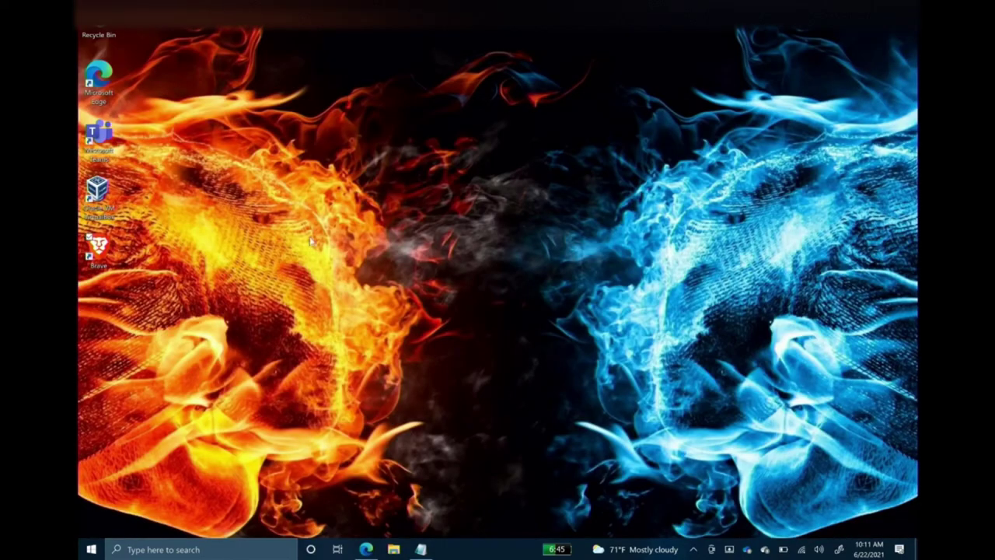
click(366, 548)
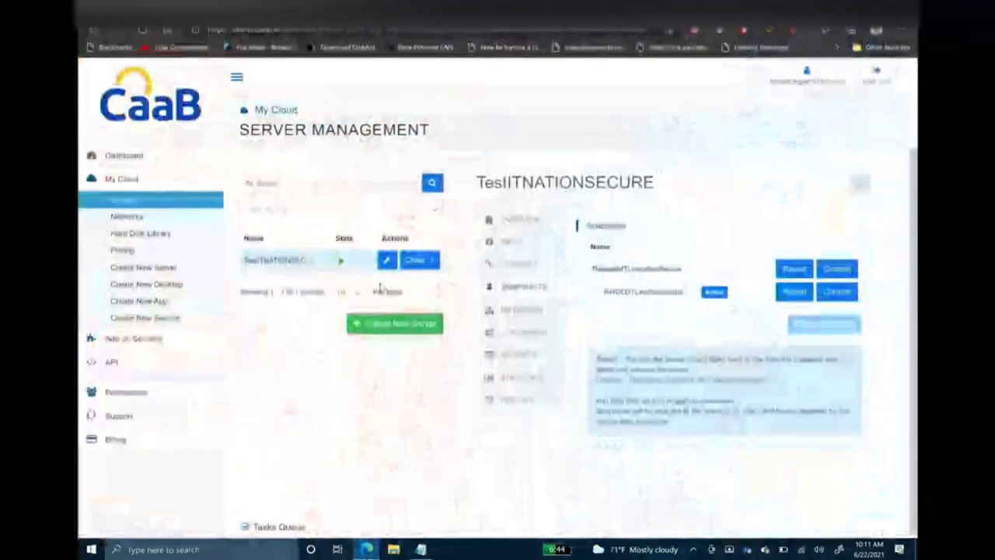
key(ctrl+Tab)
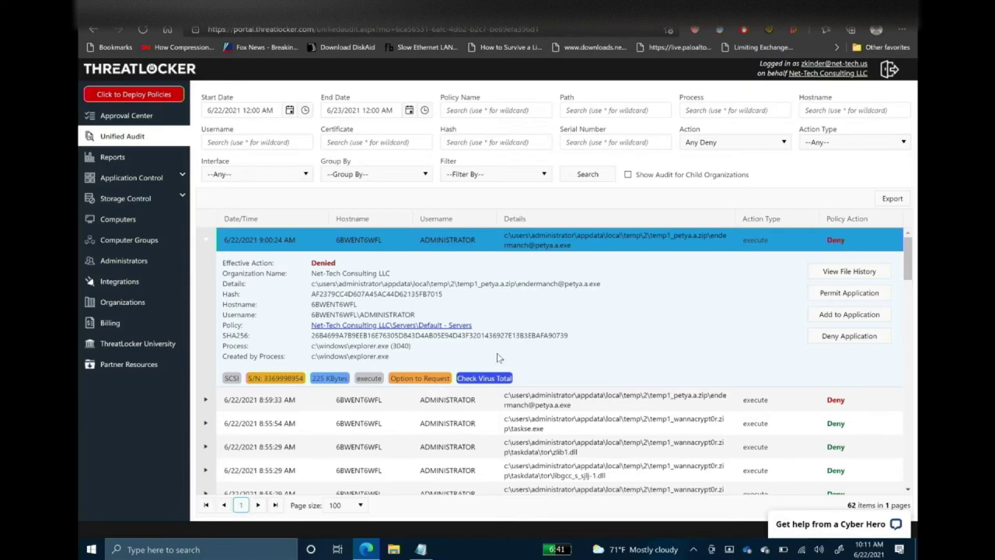
View the file history of the denied Petya sample, then go back to the CaaB snapshots tab.
scroll(498, 358, down, 10)
scroll(499, 358, up, 5)
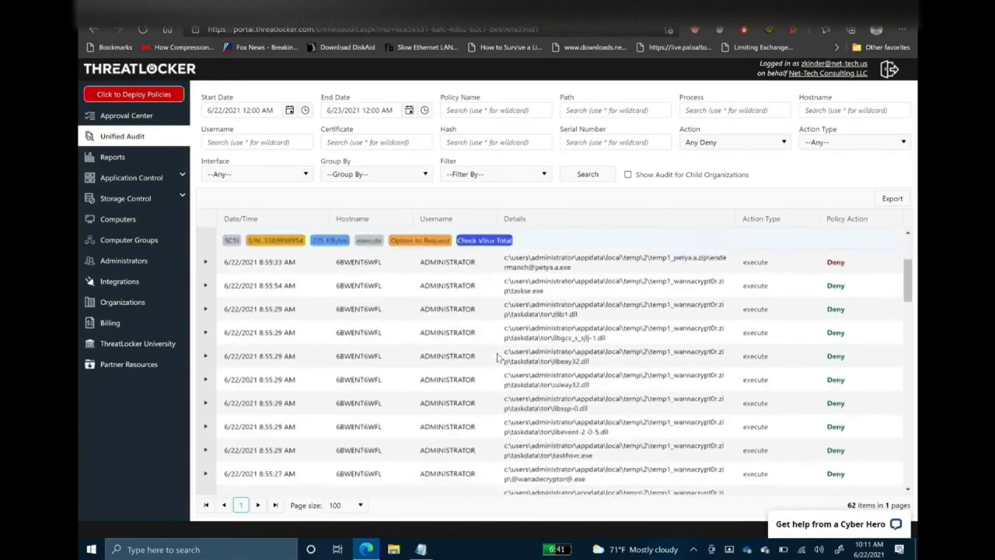
scroll(498, 358, up, 3)
scroll(498, 357, down, 6)
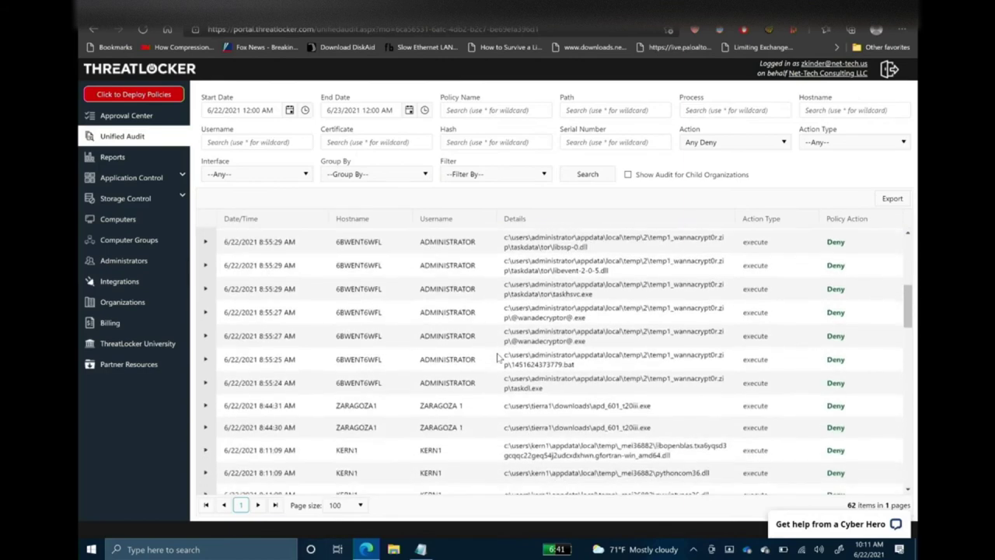
scroll(498, 357, down, 1)
scroll(499, 358, up, 5)
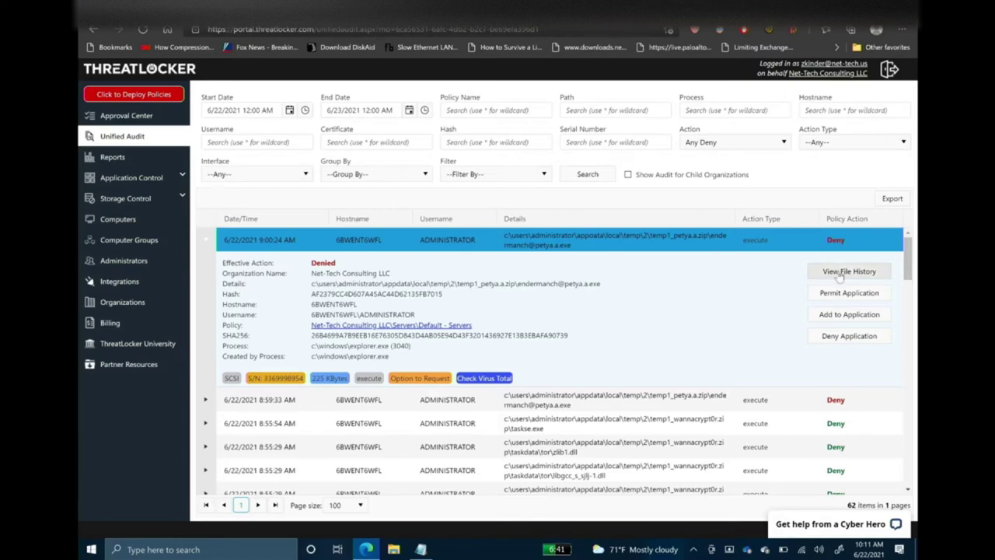
click(839, 274)
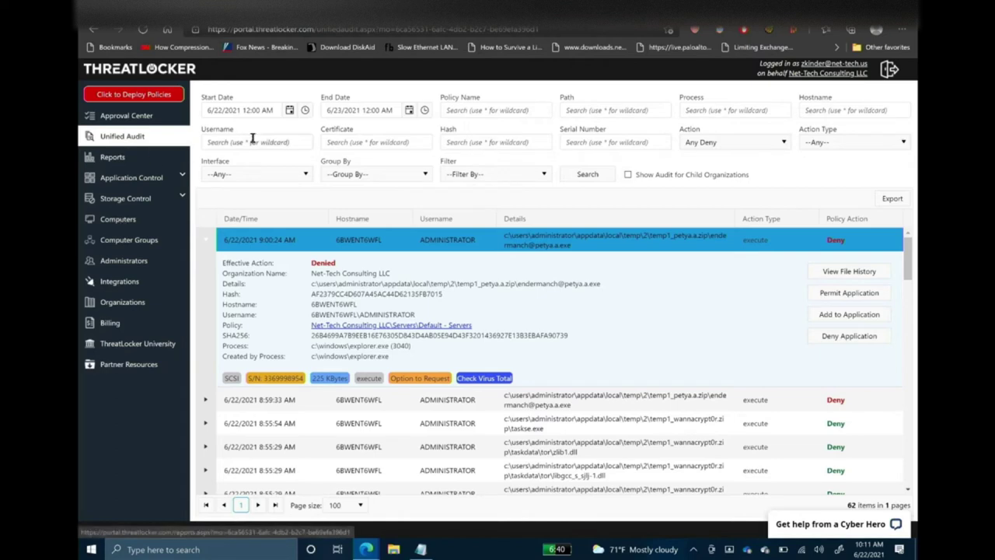
key(ctrl+Tab)
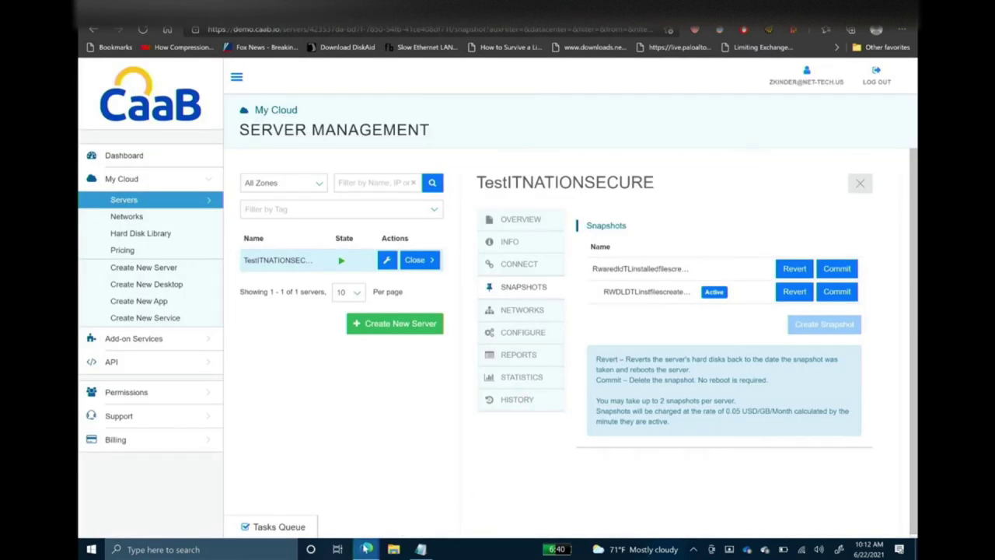
Bring the ThreatLocker file history window to the front from the Edge taskbar preview.
mouse_move(363, 549)
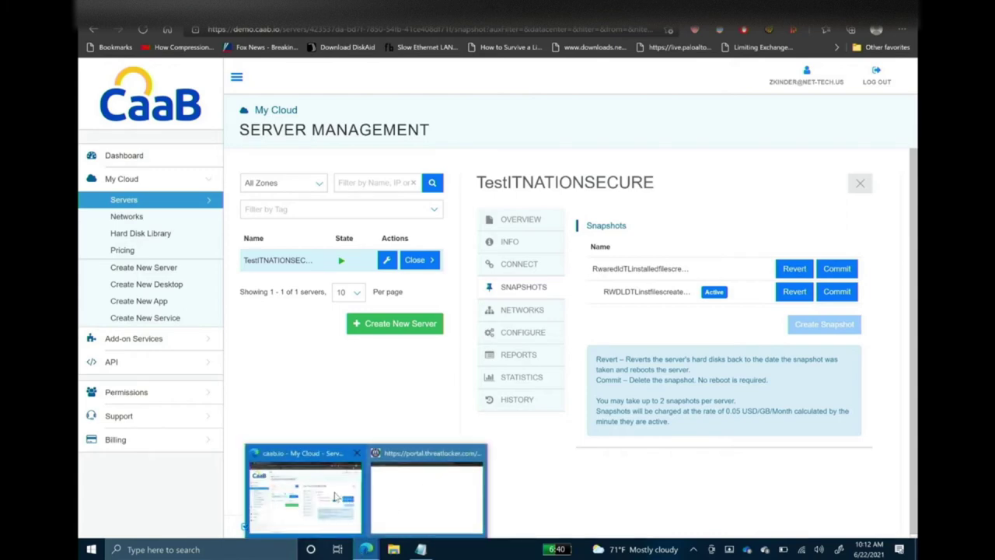
click(429, 495)
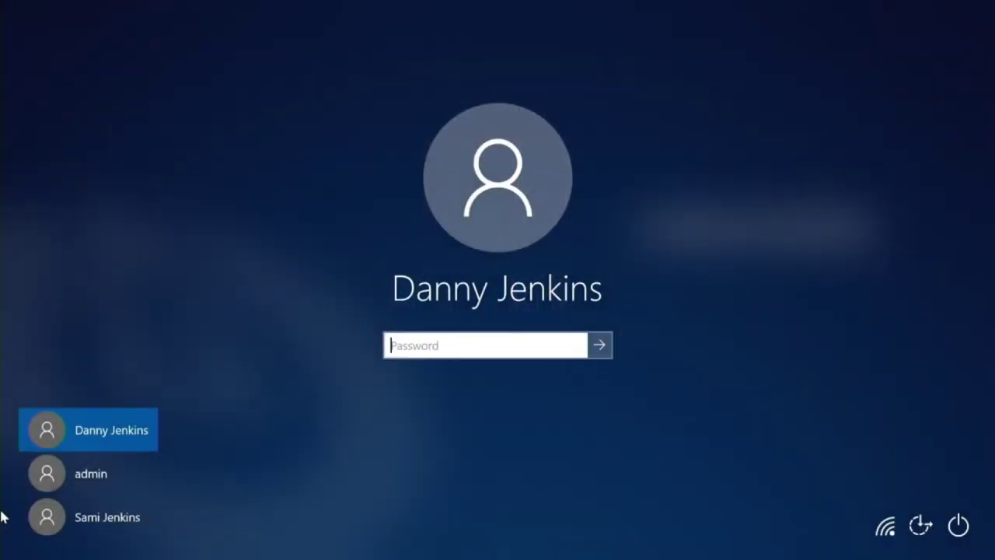
Sign into Windows and attempt to set the top workstation to Monitor mode.
text(•••••••••••)
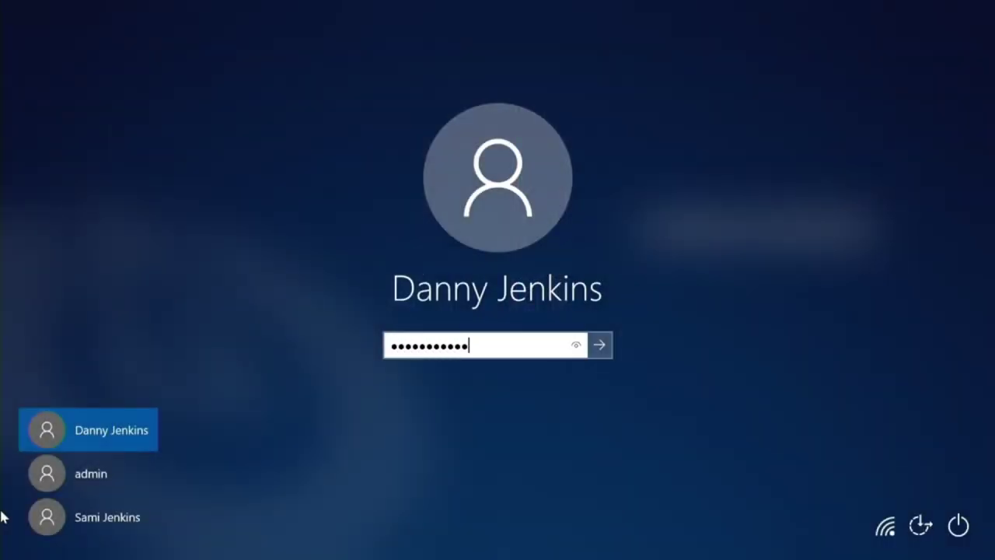
key(Return)
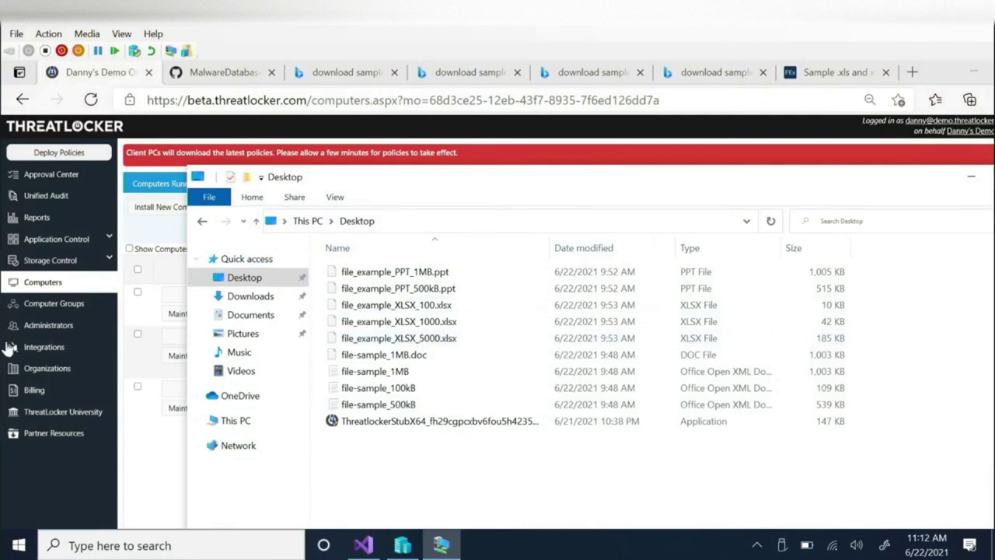
click(165, 490)
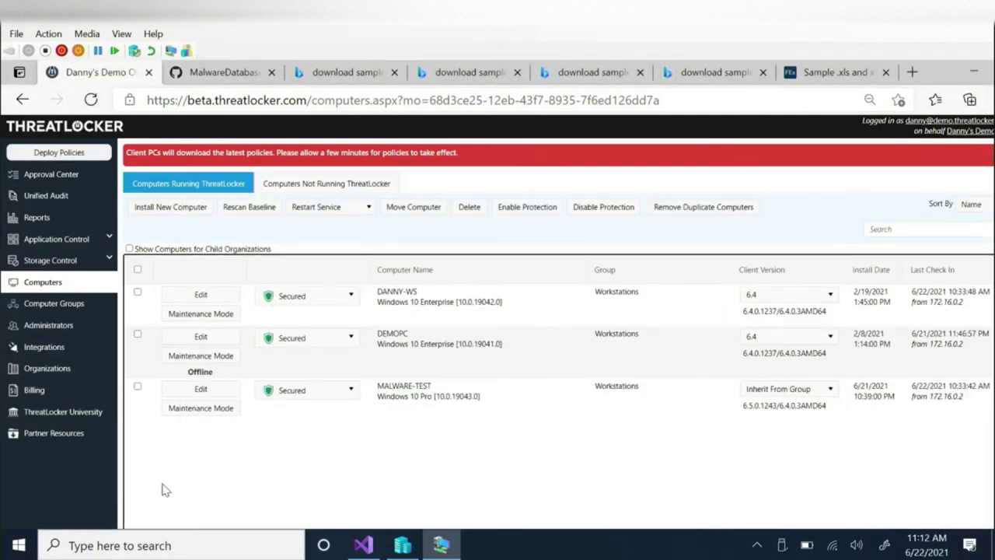
click(338, 299)
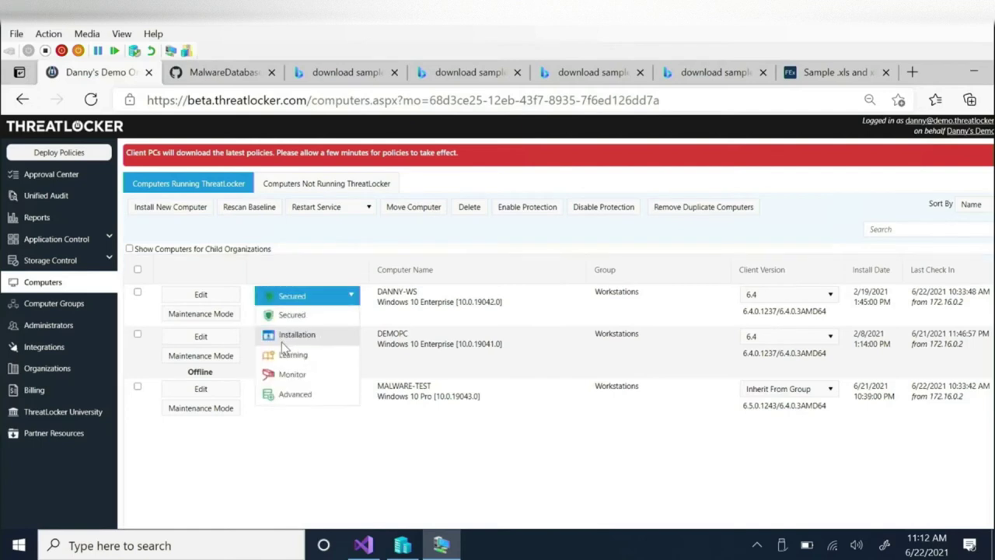
click(299, 379)
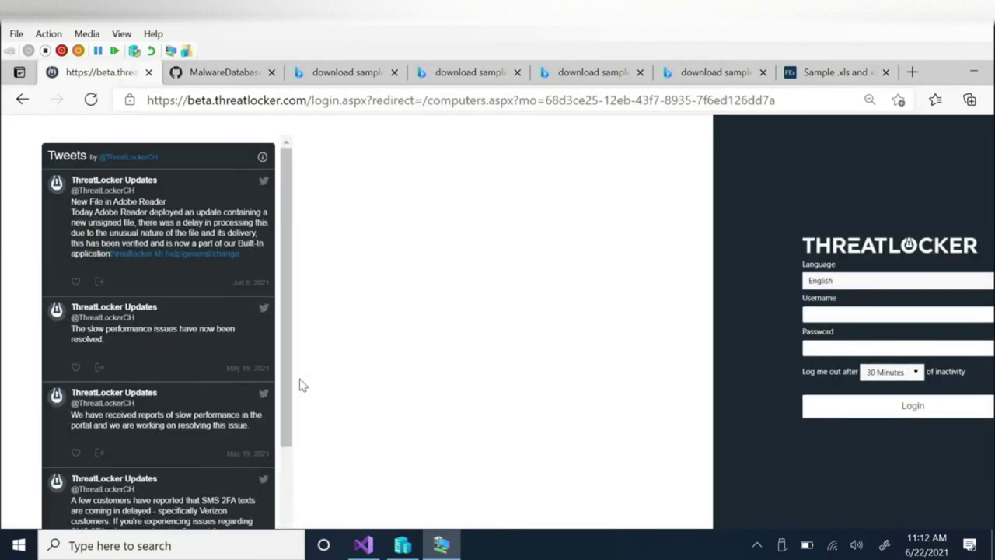
Log back into the ThreatLocker portal with the account e-mail and password, declining to save it.
click(891, 311)
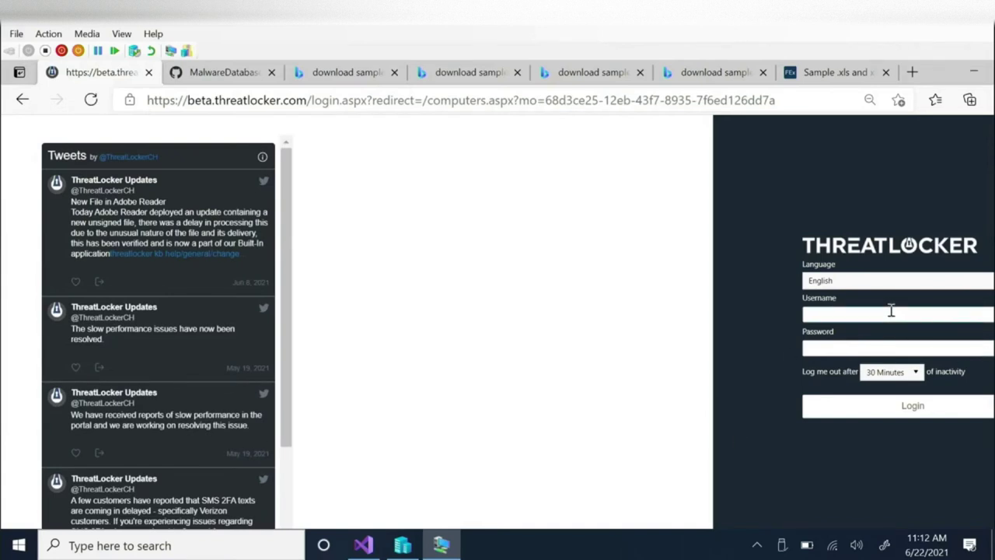
key(Tab)
text(••)
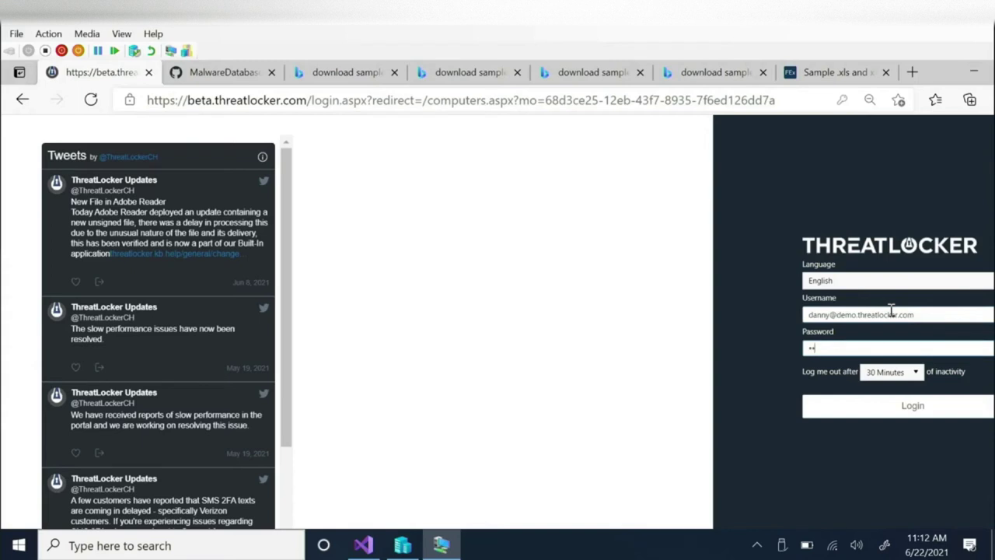
text(•••••••••)
key(BackSpace)
key(BackSpace)
key(BackSpace)
key(BackSpace)
key(BackSpace)
key(BackSpace)
key(BackSpace)
key(BackSpace)
key(BackSpace)
key(BackSpace)
key(BackSpace)
text(•••••••••)
key(Return)
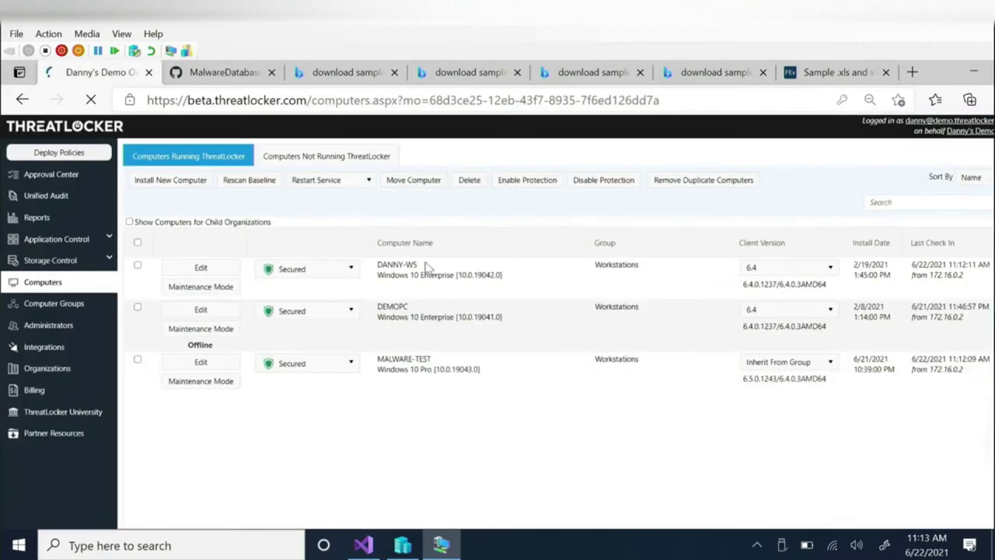
click(901, 122)
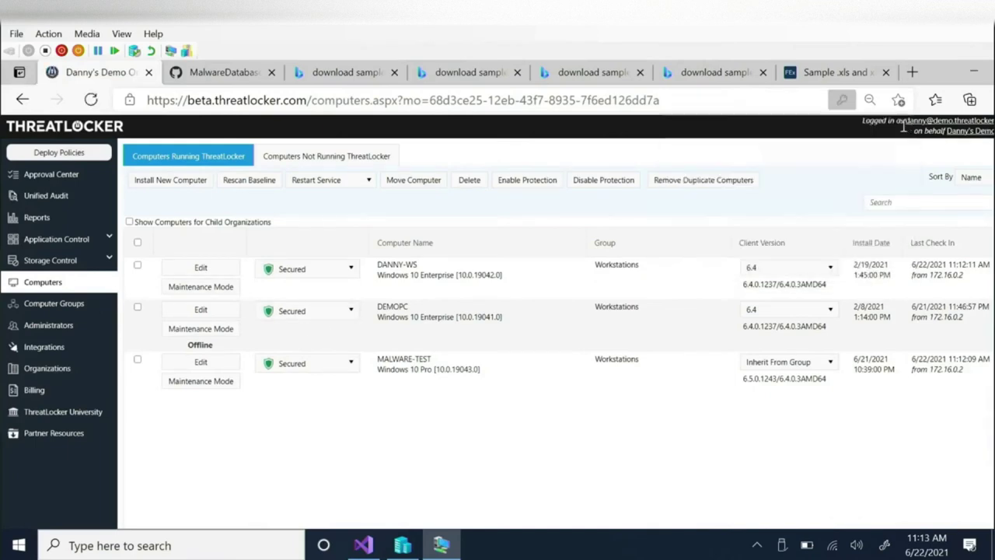
Switch the top workstation to Monitor mode and open the Application Control Policies page.
click(292, 266)
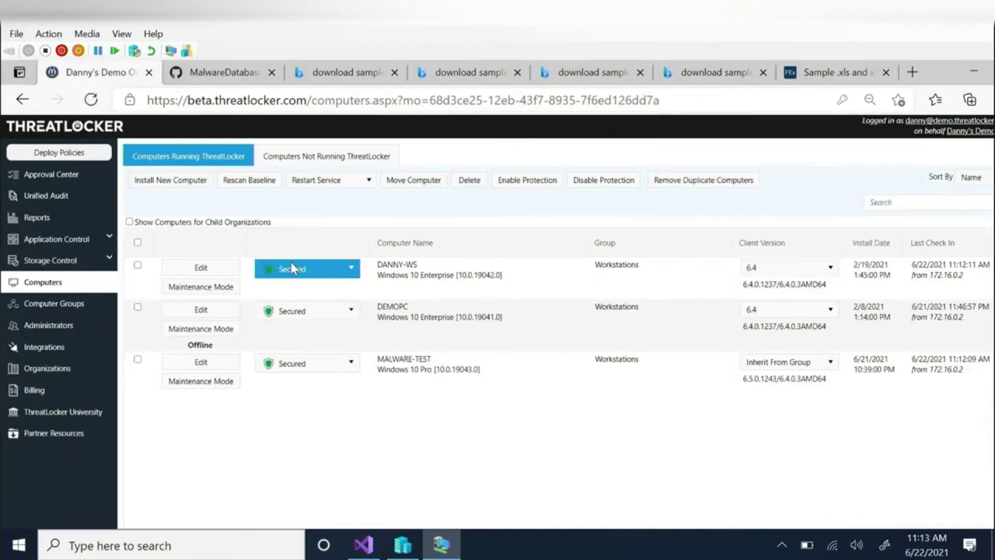
click(291, 347)
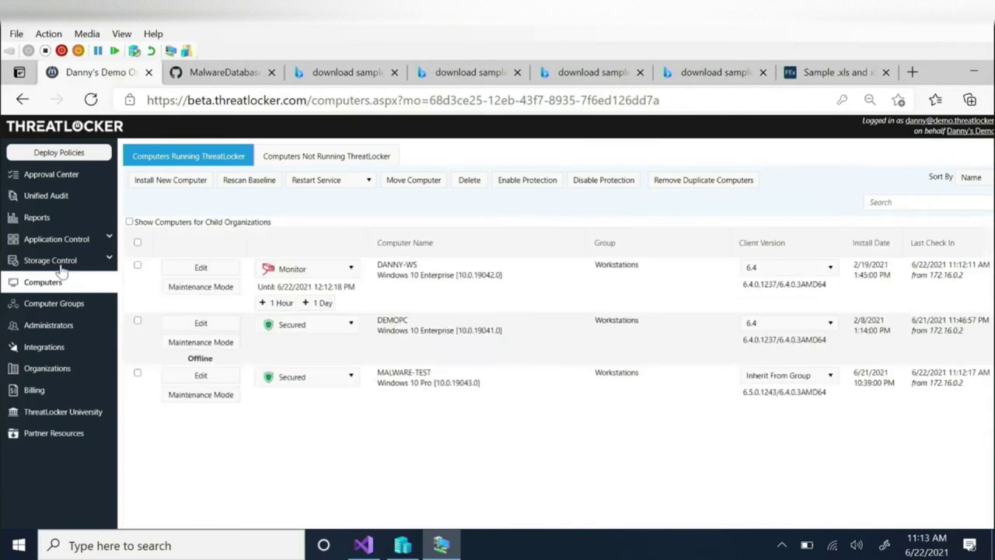
click(72, 241)
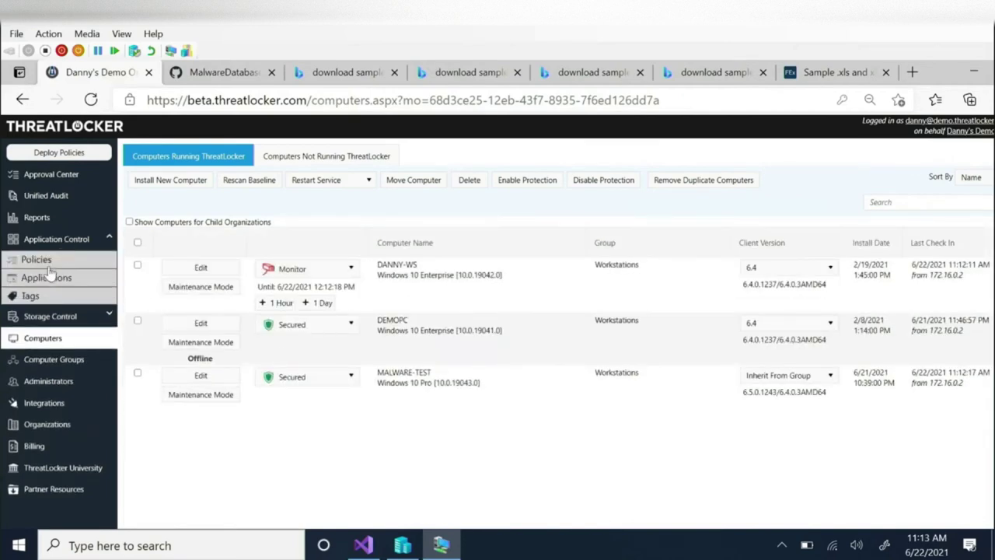
click(46, 263)
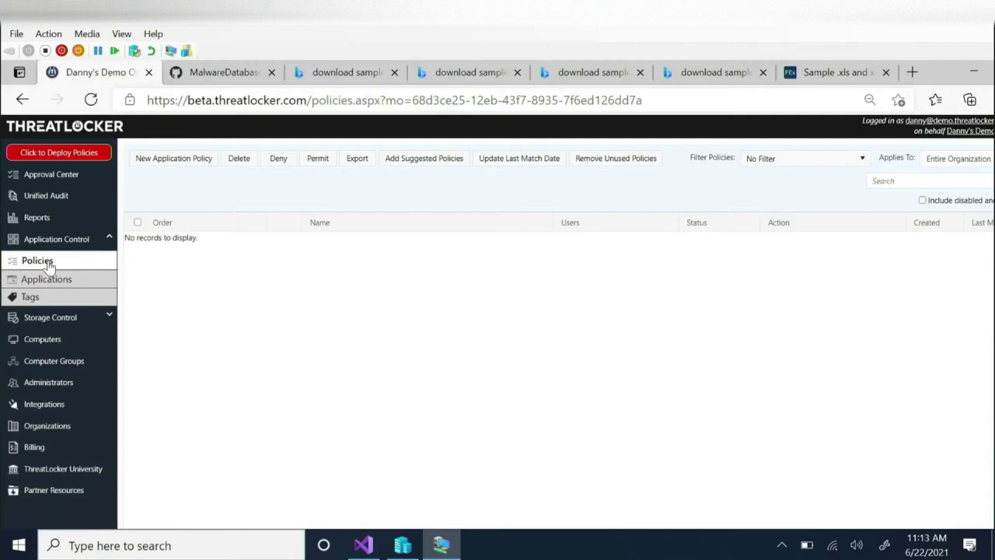
Filter Storage Control Policies to Workstations and open Write Access to Desktop for editing.
click(45, 317)
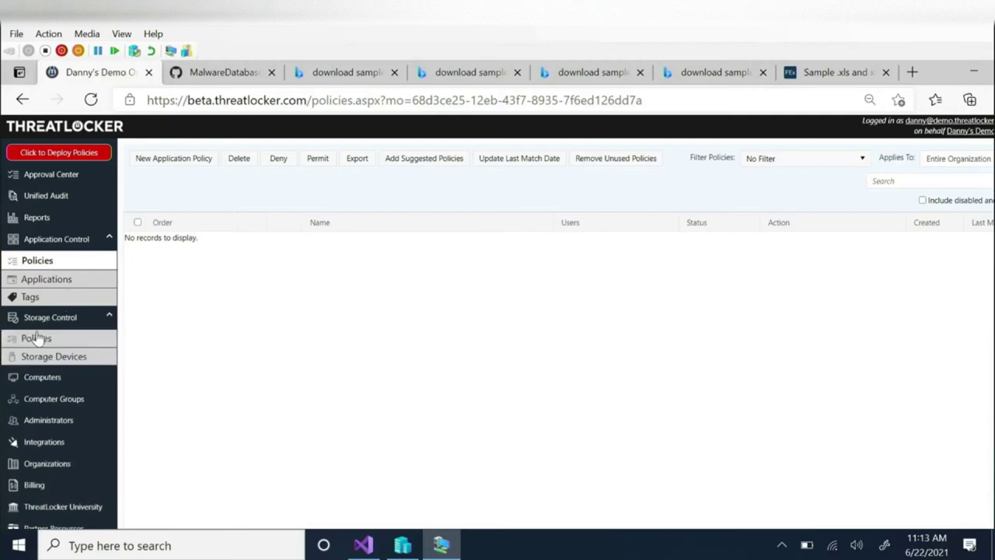
click(37, 337)
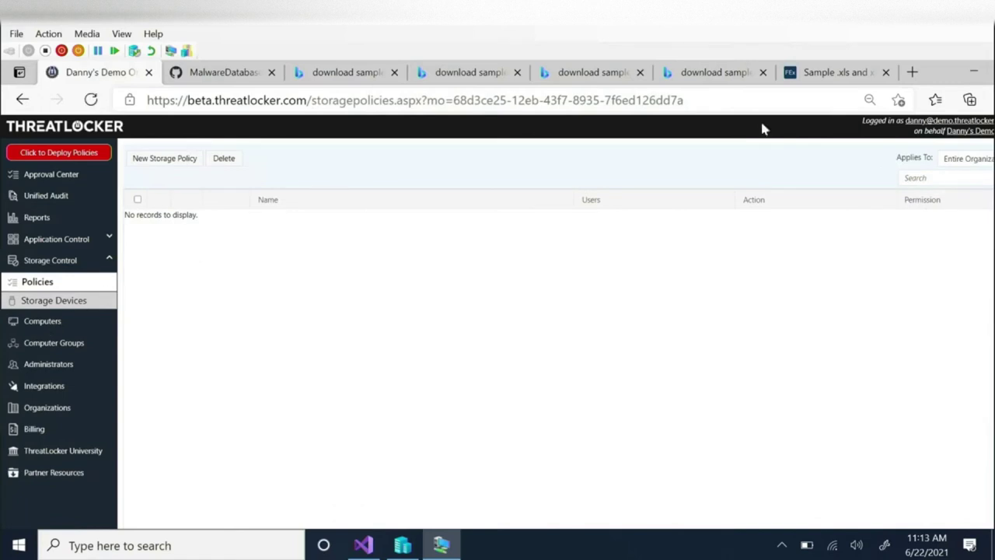
click(961, 159)
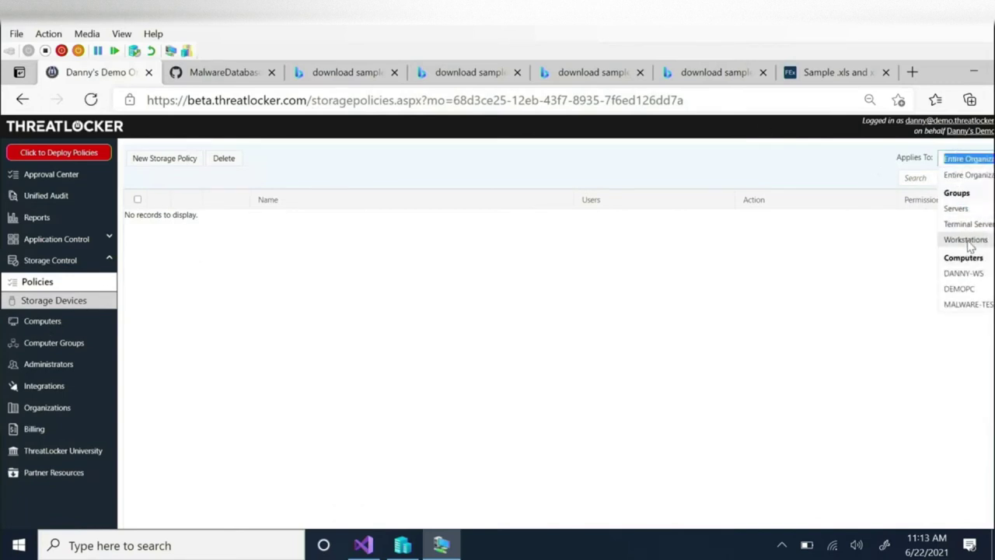
click(970, 239)
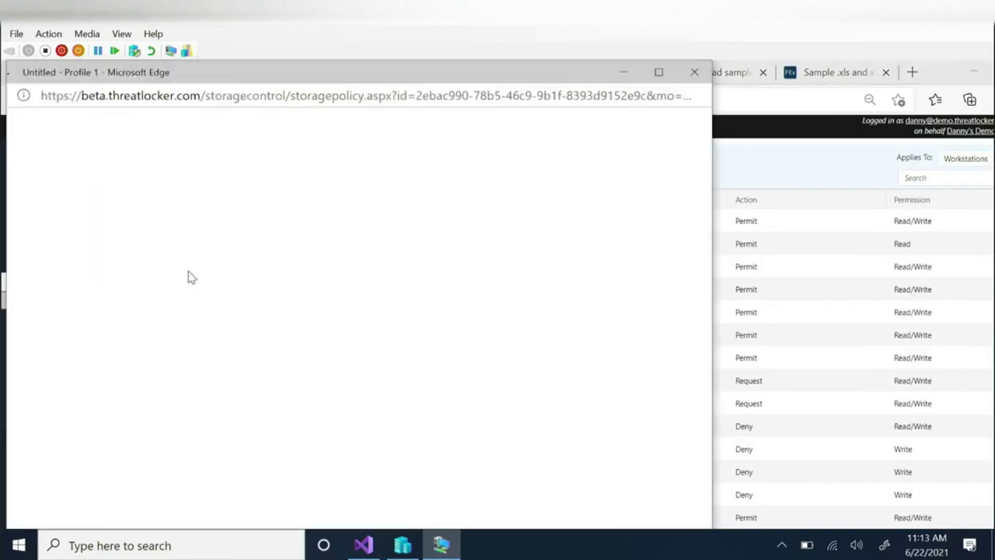
click(185, 266)
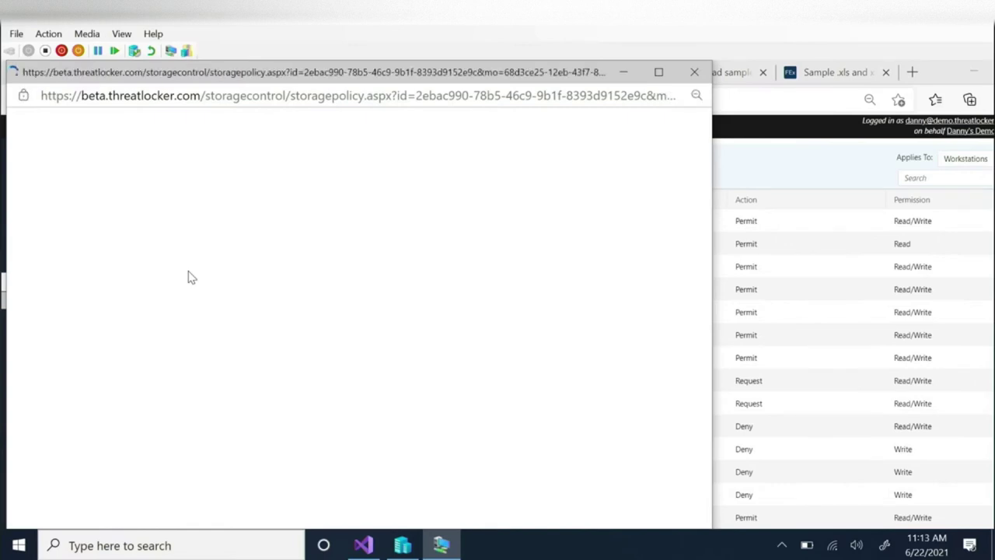
Remove dllhost.exe and compattelrunner.exe from Write Access to Desktop, save, and deploy the policies.
scroll(191, 277, down, 7)
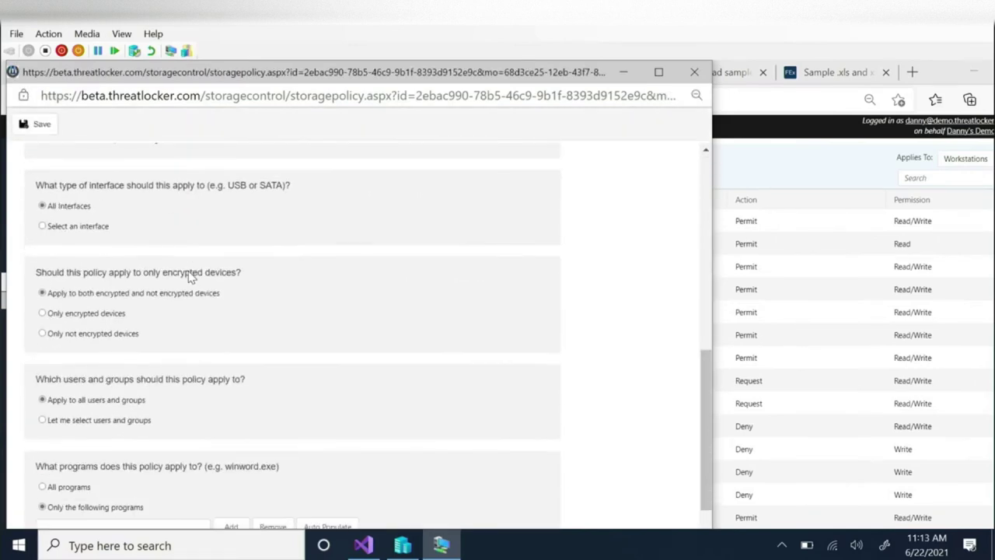
scroll(191, 278, up, 2)
scroll(132, 286, up, 1)
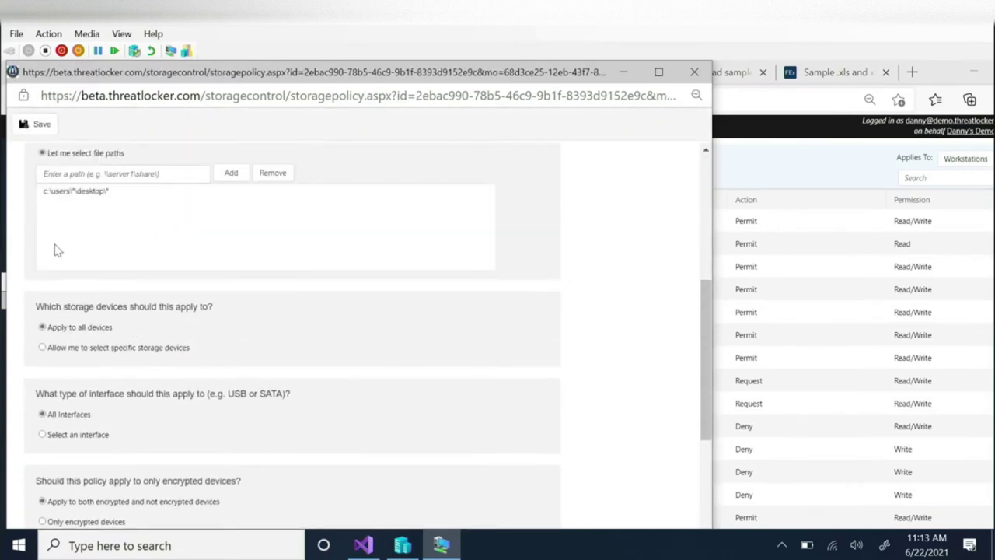
scroll(262, 312, down, 5)
scroll(263, 312, down, 1)
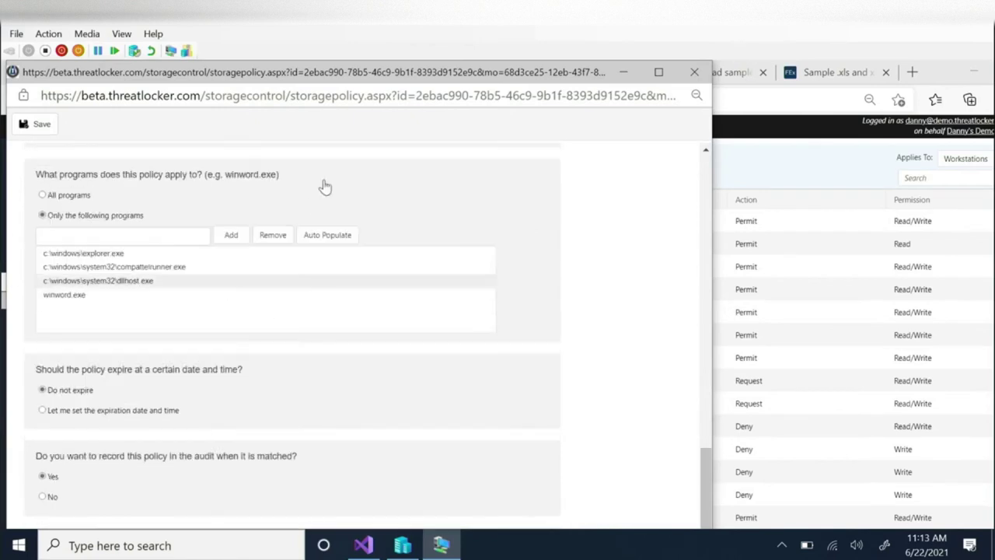
click(121, 281)
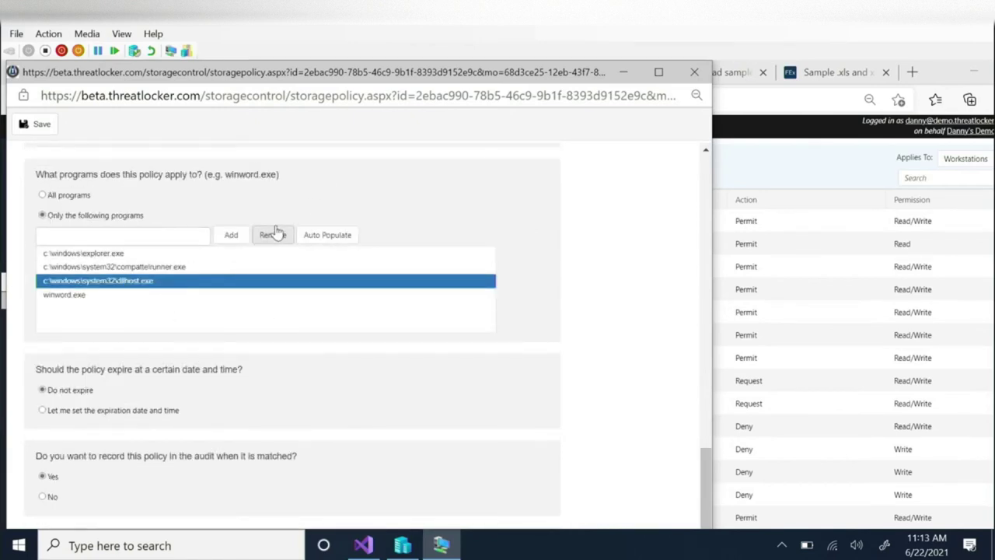
click(269, 234)
click(169, 267)
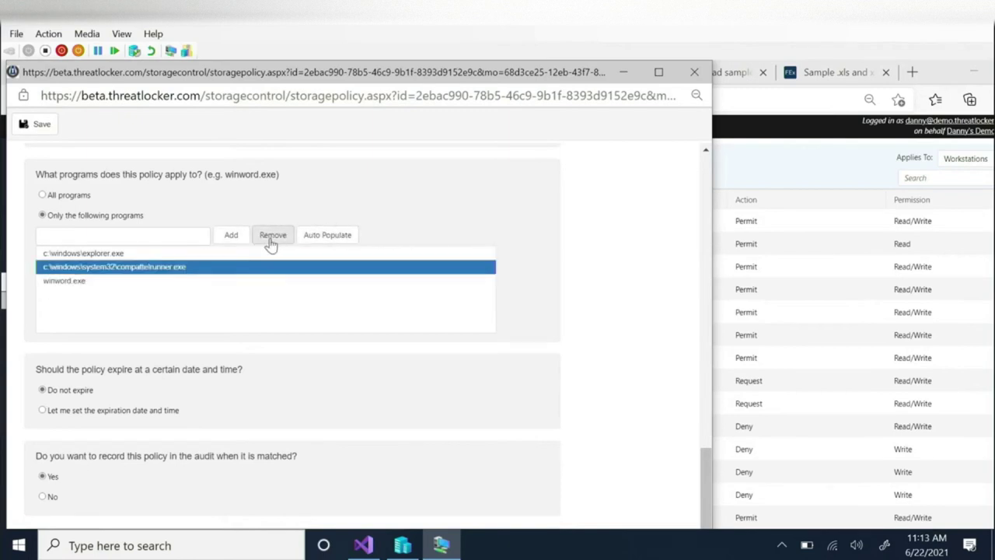
click(271, 236)
click(23, 123)
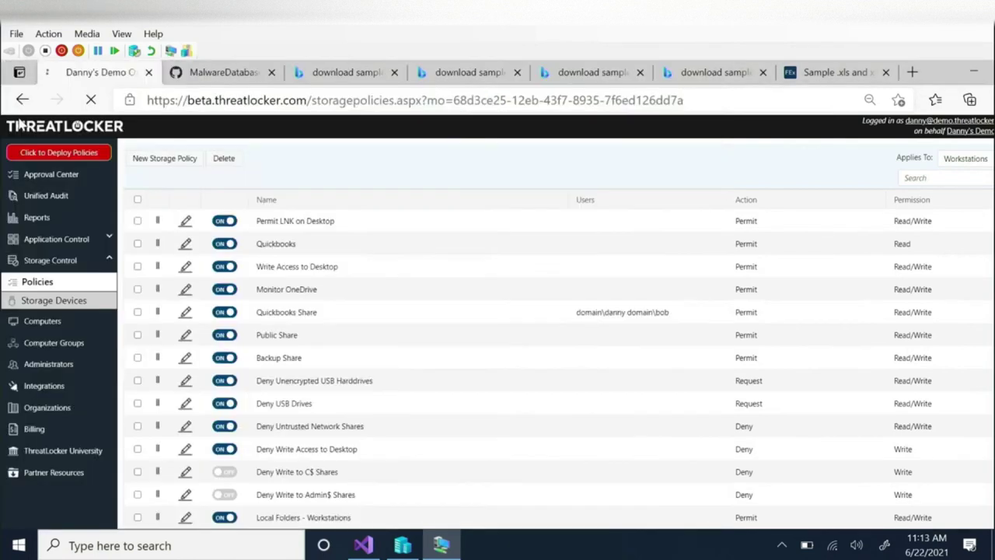
click(86, 152)
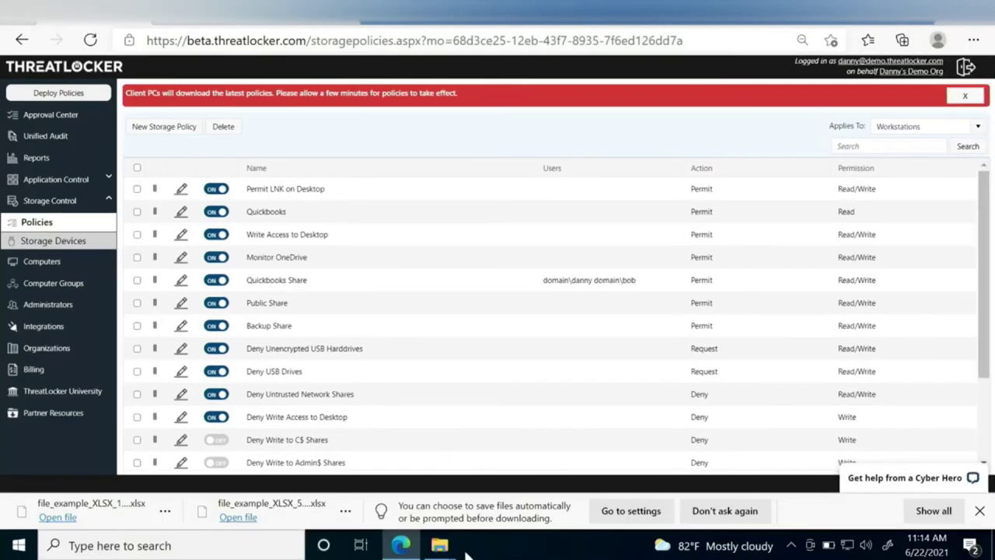
In File Explorer, browse Documents, Desktop and Downloads, then open the WannaCrypt0r folder.
mouse_move(439, 545)
click(163, 465)
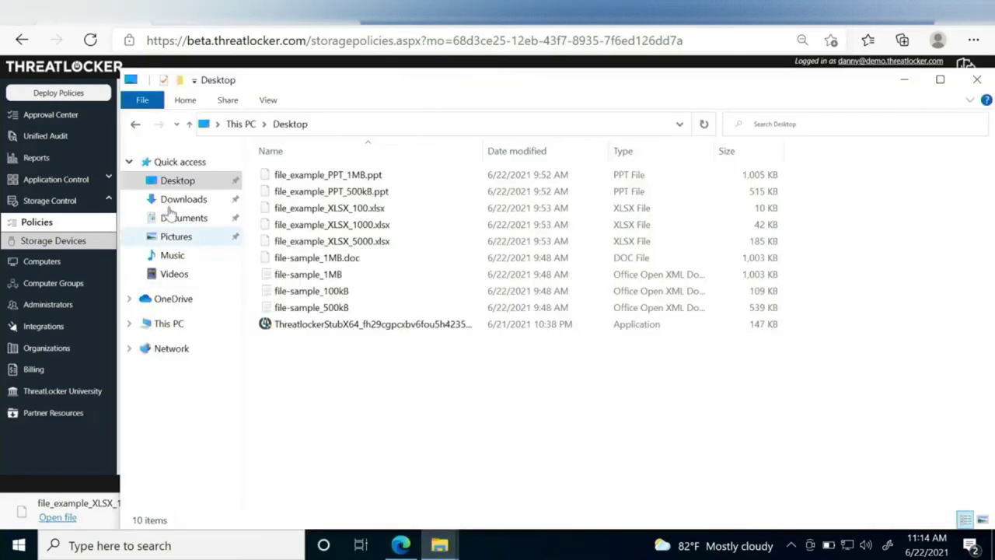
click(178, 220)
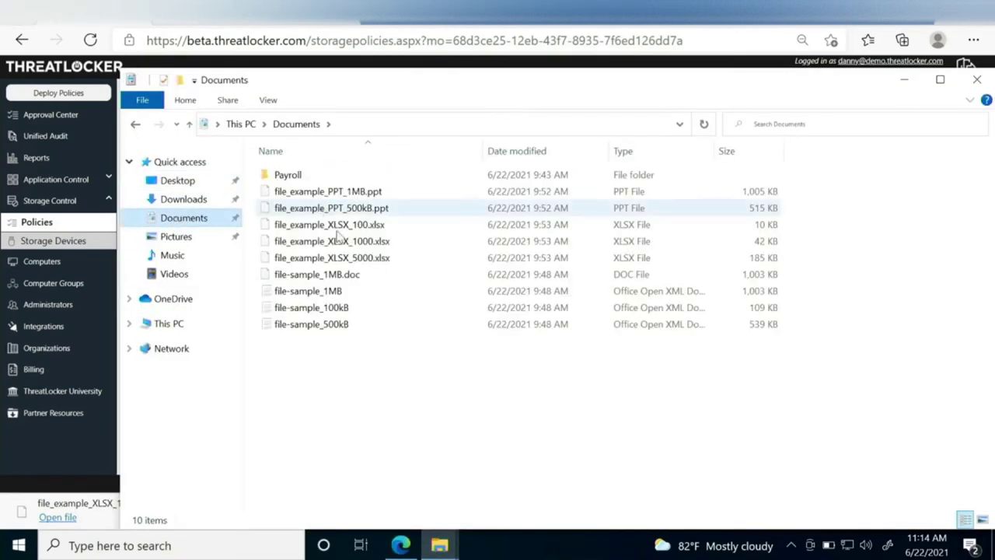
click(178, 185)
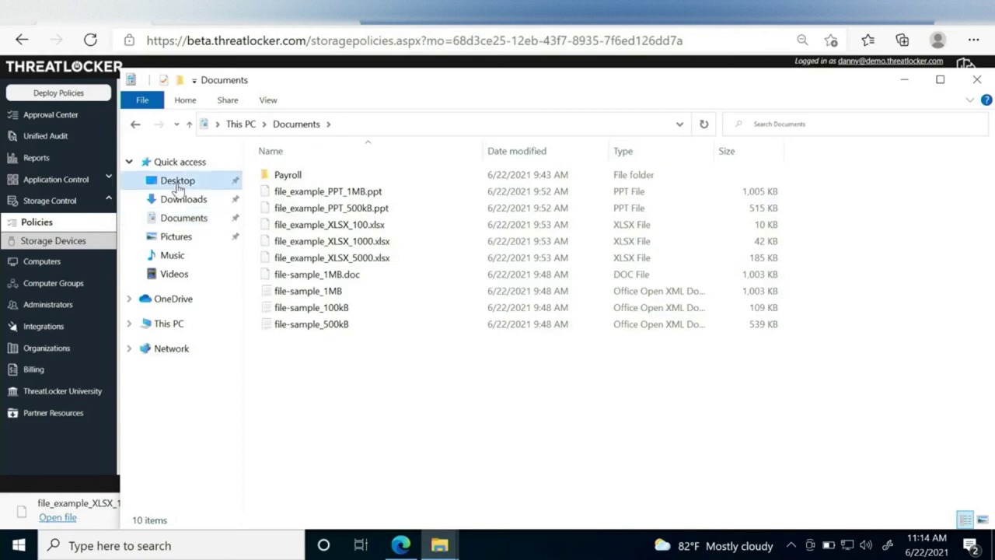
click(181, 199)
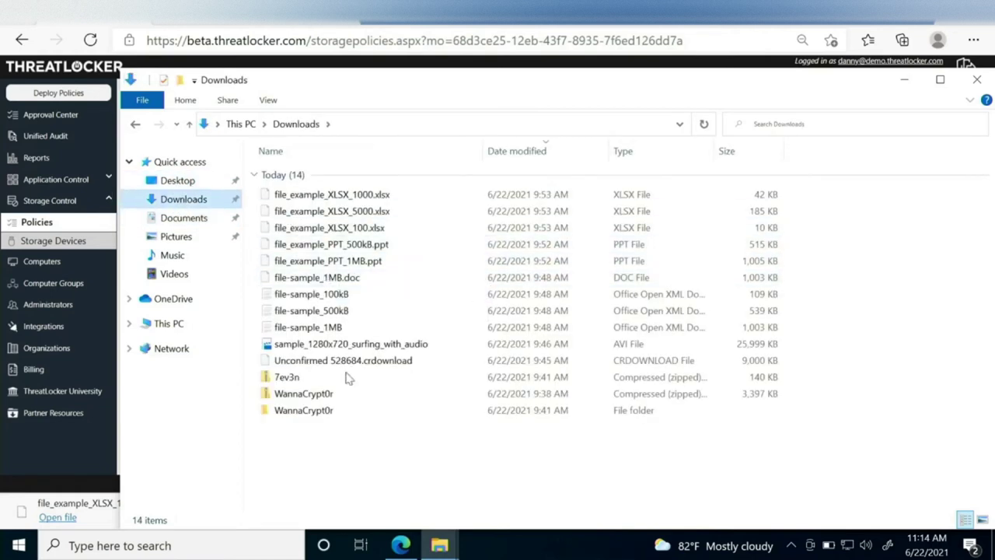
double_click(319, 411)
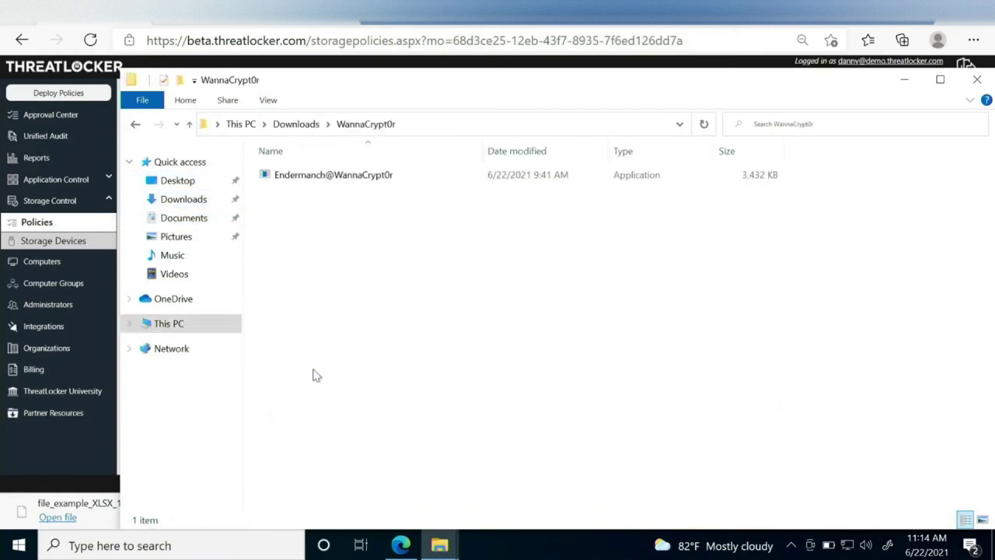
Run Endermanch@WannaCrypt0r, dismiss the blocked-execution error, and return to ThreatLocker's computer list.
double_click(323, 182)
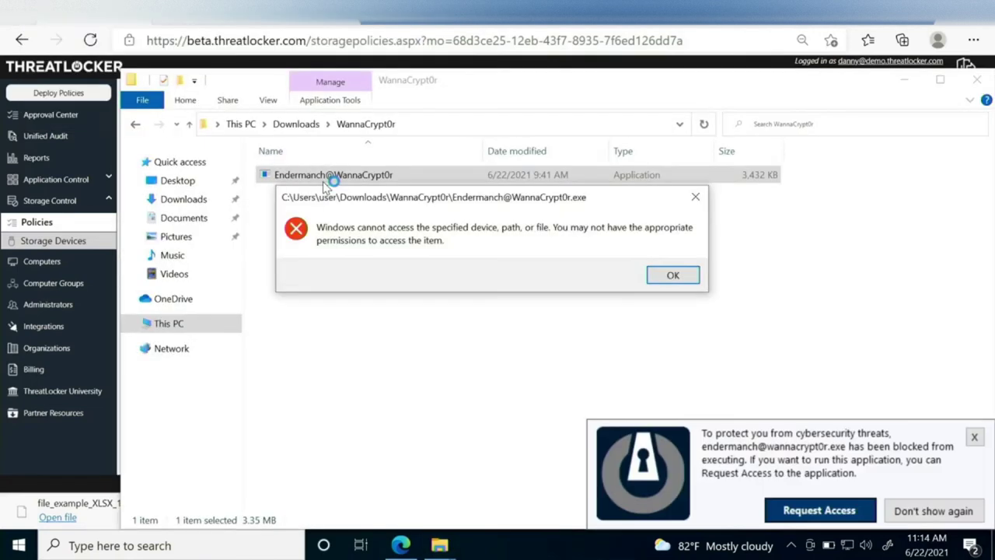
click(675, 276)
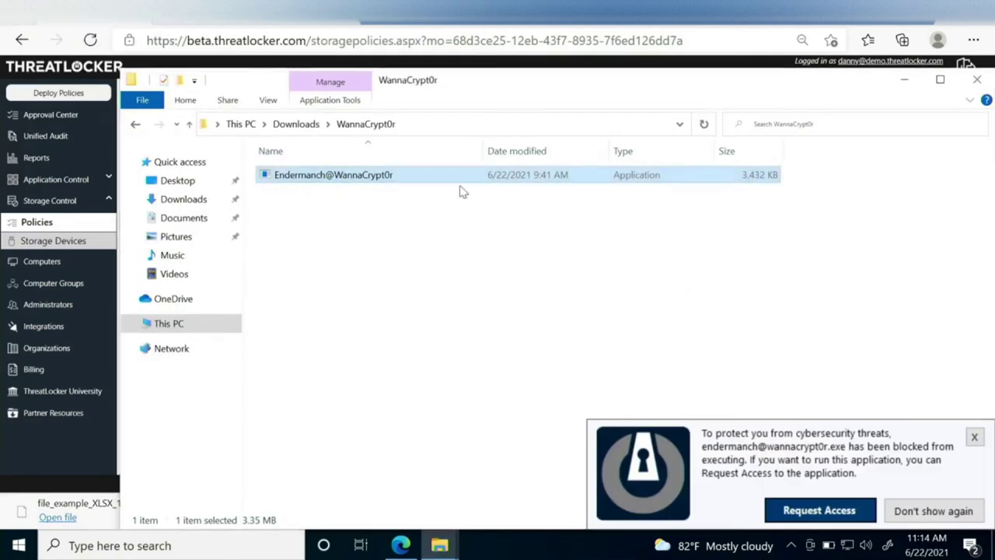
click(65, 93)
click(39, 264)
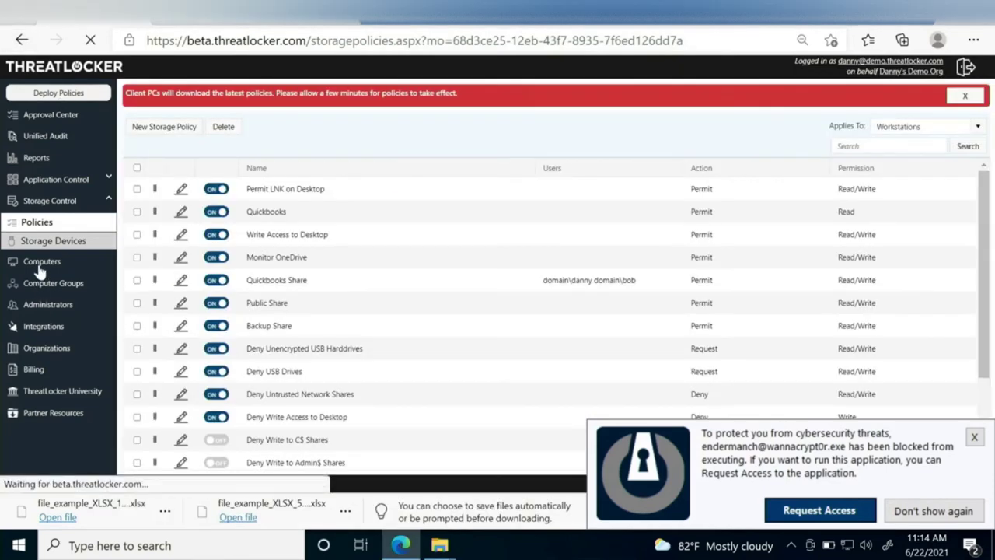
Switch MALWARE-TEST from Secured to Monitor mode and close the blocked-application notice.
click(295, 317)
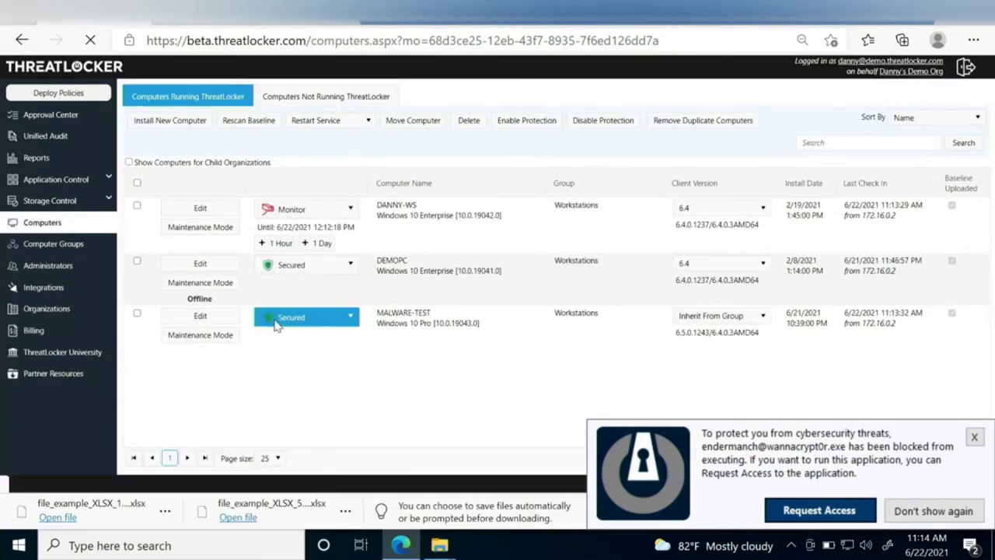
click(281, 395)
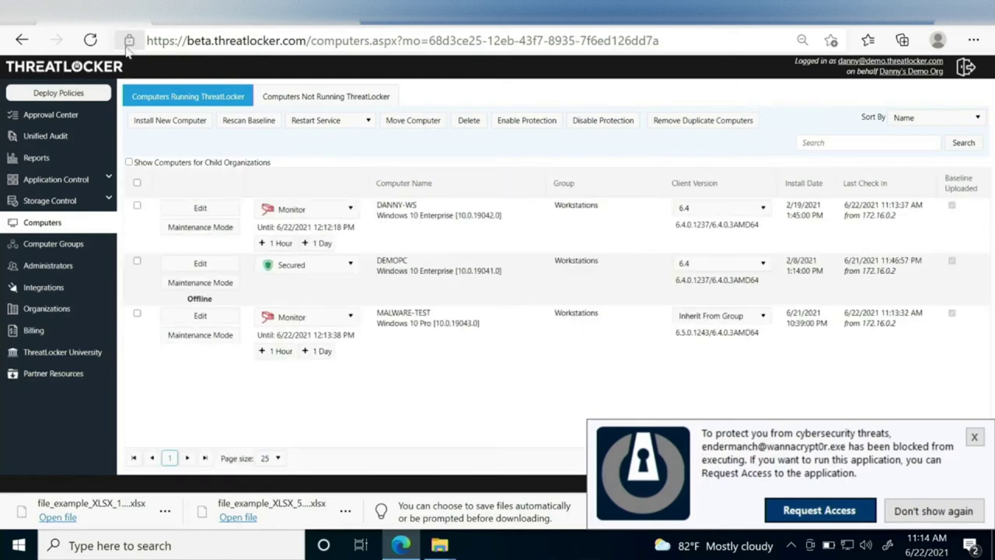
click(974, 438)
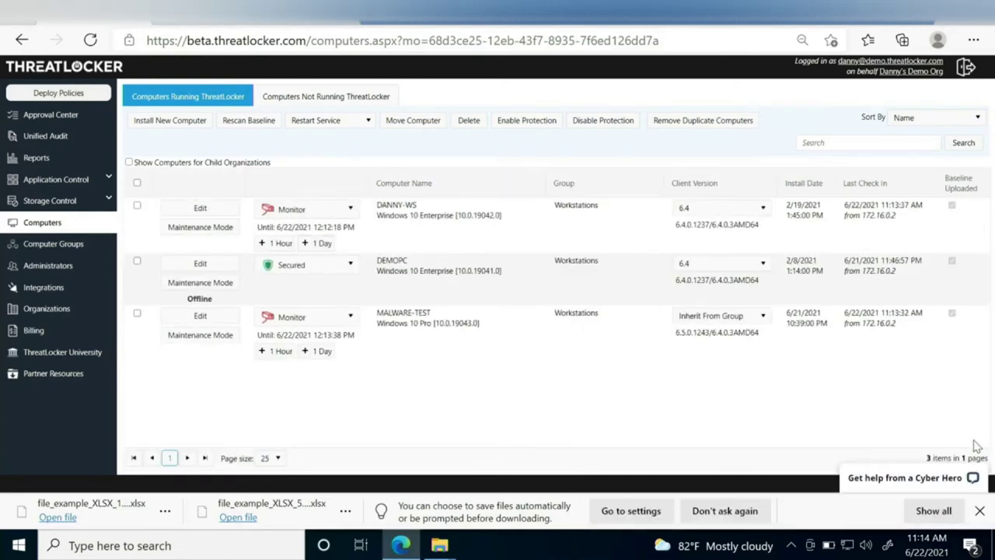
Relaunch Endermanch@WannaCrypt0r from the WannaCrypt0r folder, then check Documents and Desktop for encrypted files.
mouse_move(440, 545)
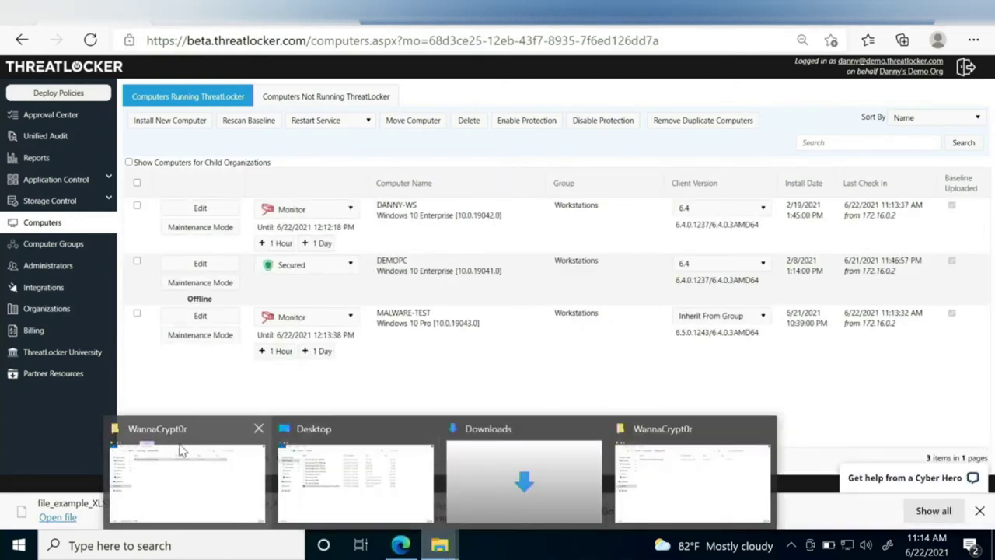
click(180, 448)
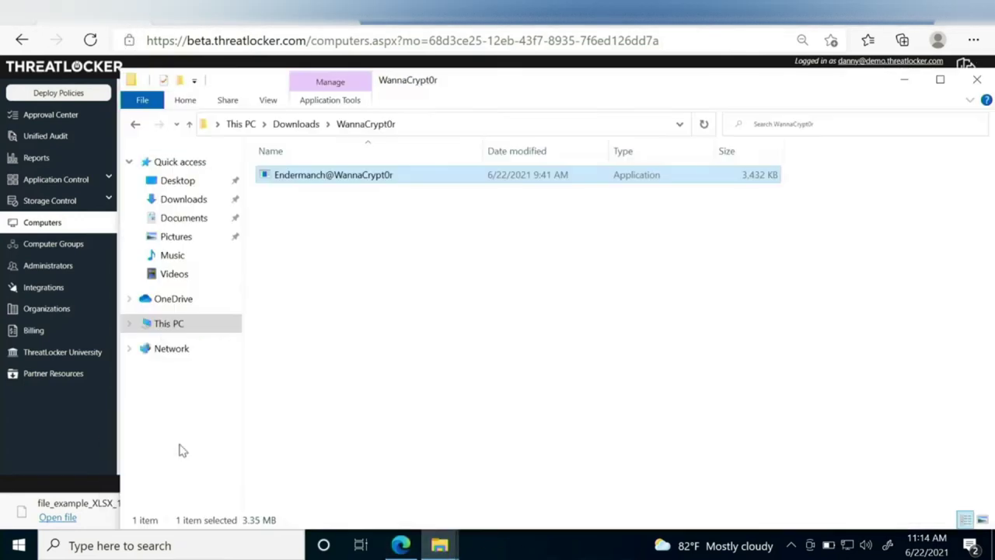
click(319, 178)
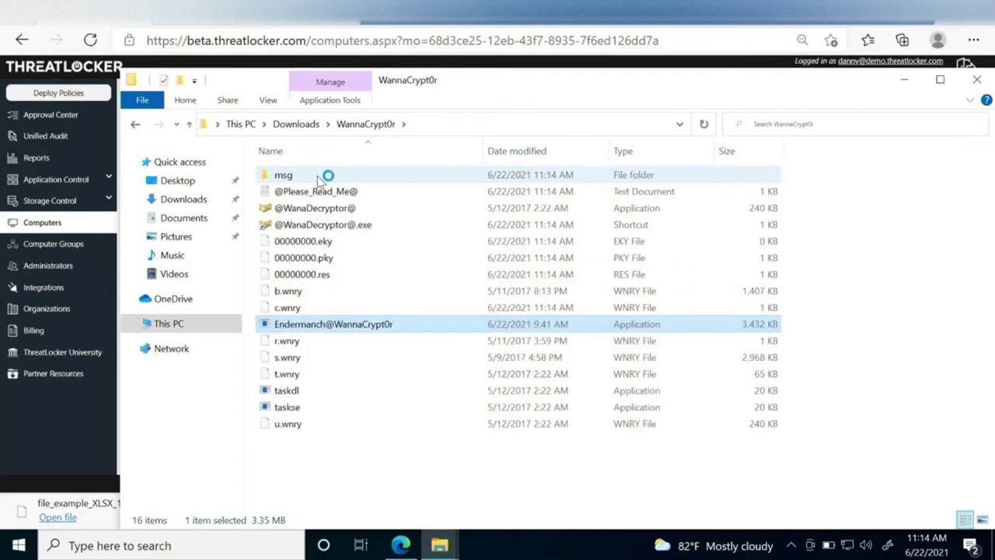
click(182, 218)
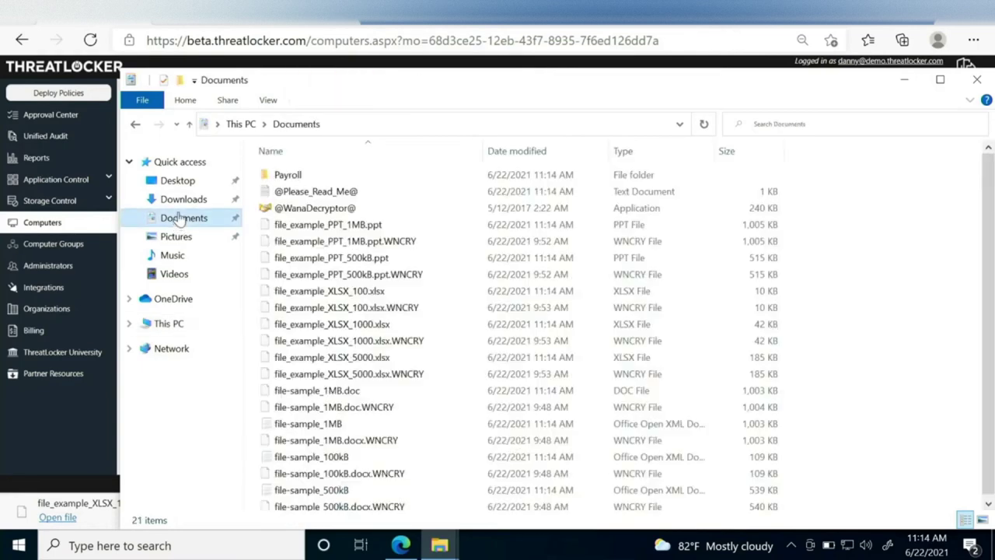
click(167, 187)
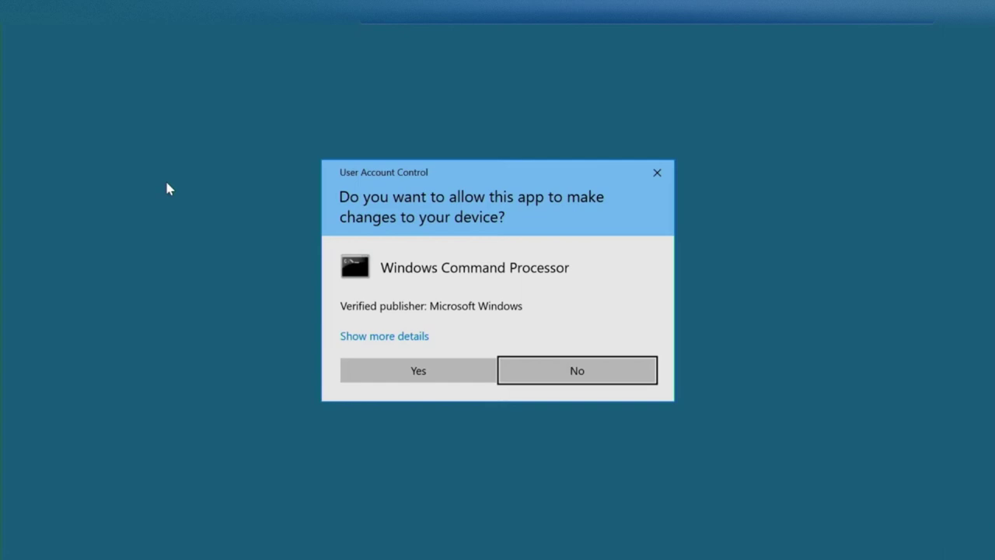
Approve the Windows Command Processor elevation prompt, then close the Wana Decrypt0r ransom window.
click(418, 370)
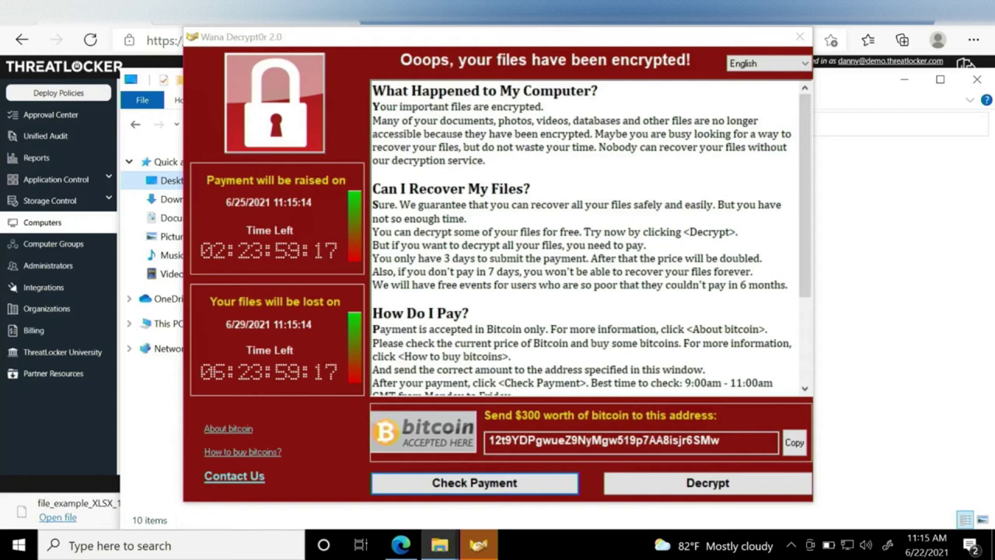
click(796, 37)
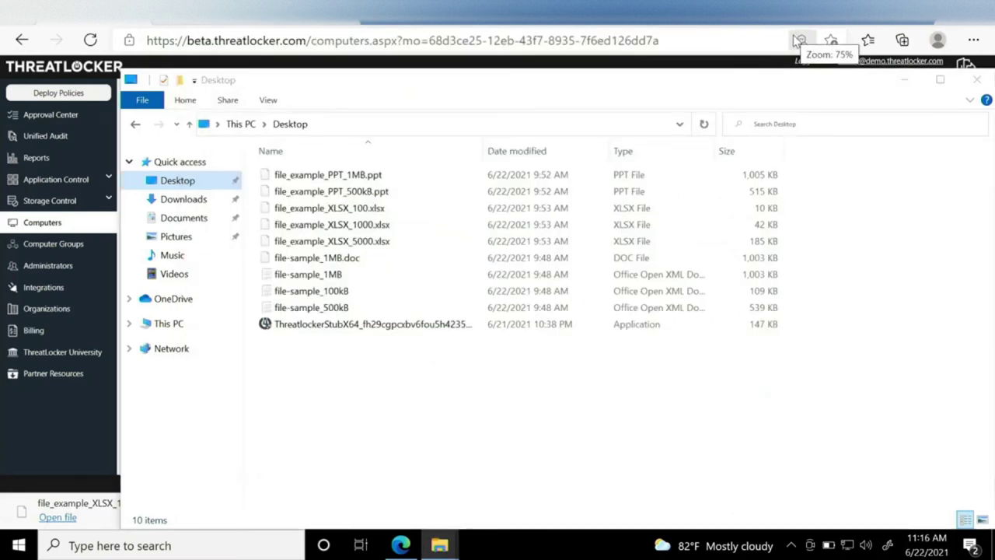